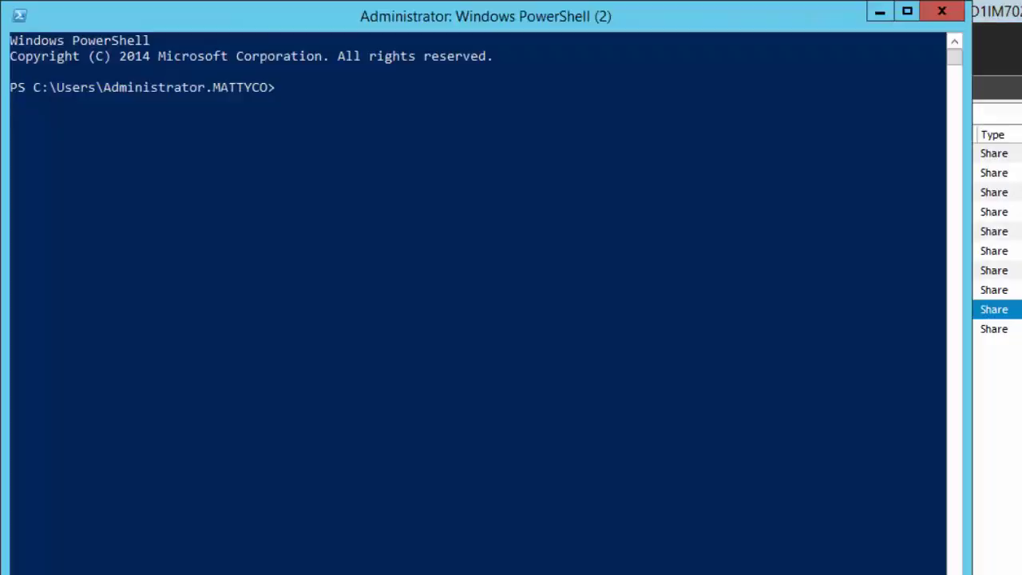
# - Try to load the snap-in with the command Add-PsSnapin Quest.Data Governance
pyautogui.click(232, 322)
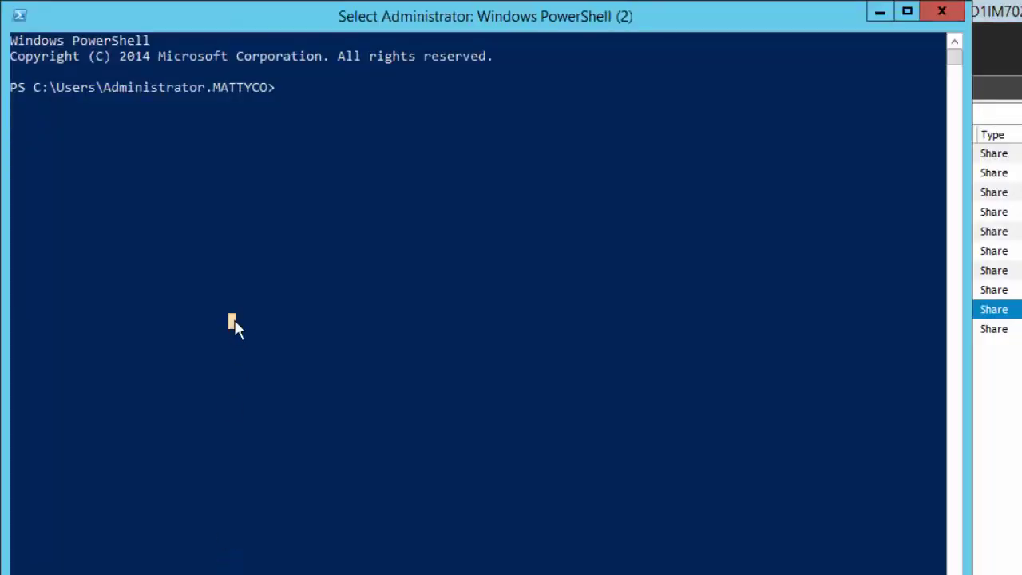
pyautogui.write('Add-PsSnapin Quest.Data Governance')
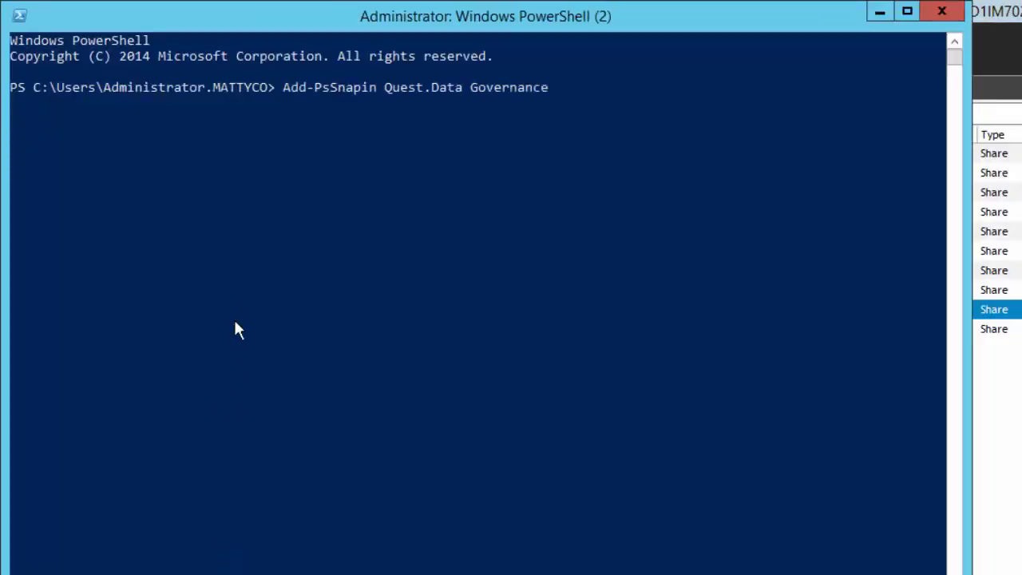
pyautogui.press('Return')
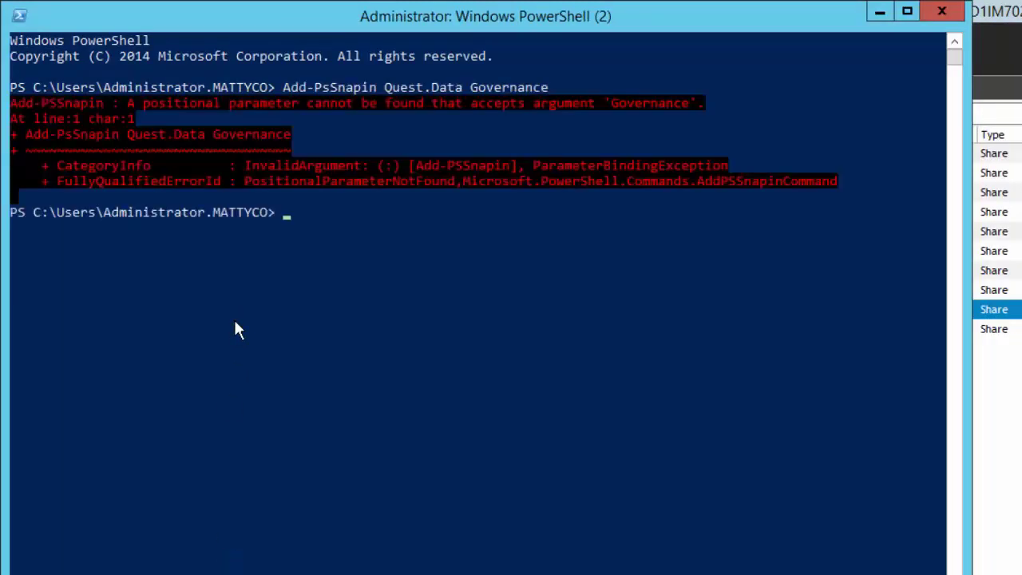
# - Recall the snap-in command, remove the space so it reads Add-PsSnapin Quest.DataGovernance, and run it
pyautogui.press('Up')
pyautogui.press('Left')
pyautogui.press('Left')
pyautogui.press('Left')
pyautogui.press('Left')
pyautogui.press('Left')
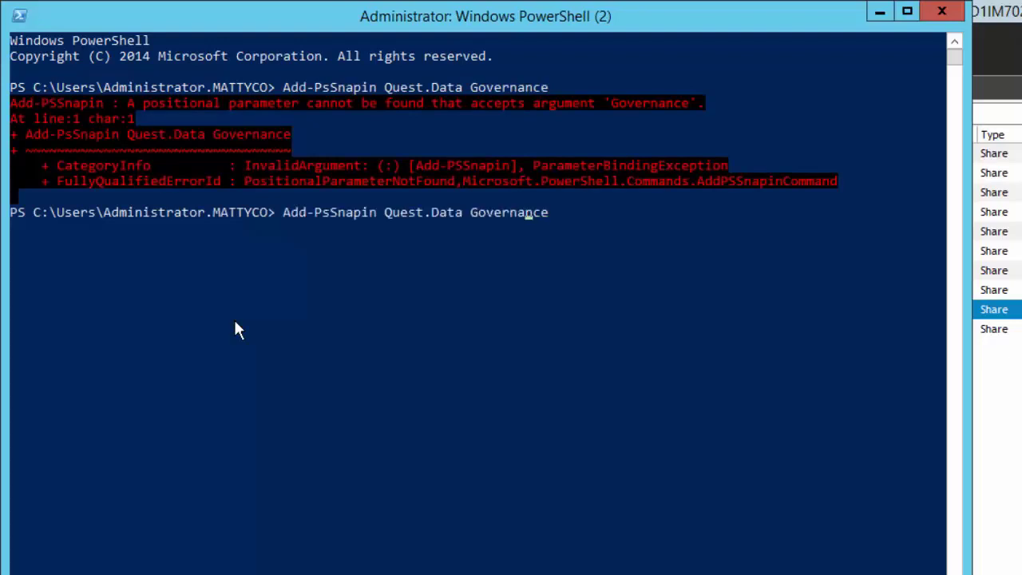
pyautogui.press('Left')
pyautogui.press('Left')
pyautogui.press('Left')
pyautogui.press('Left')
pyautogui.press('Left')
pyautogui.press('BackSpace')
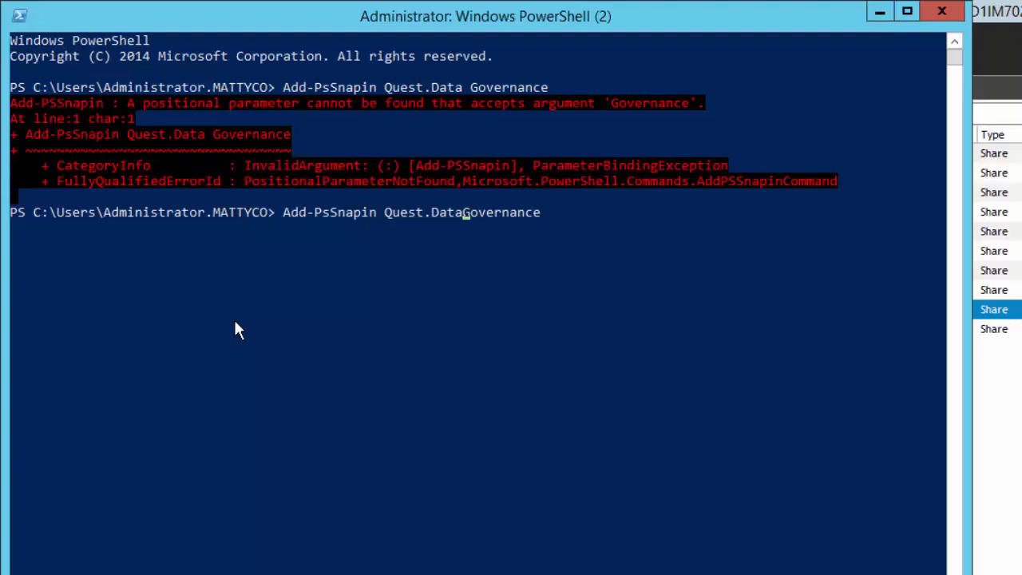
pyautogui.press('Return')
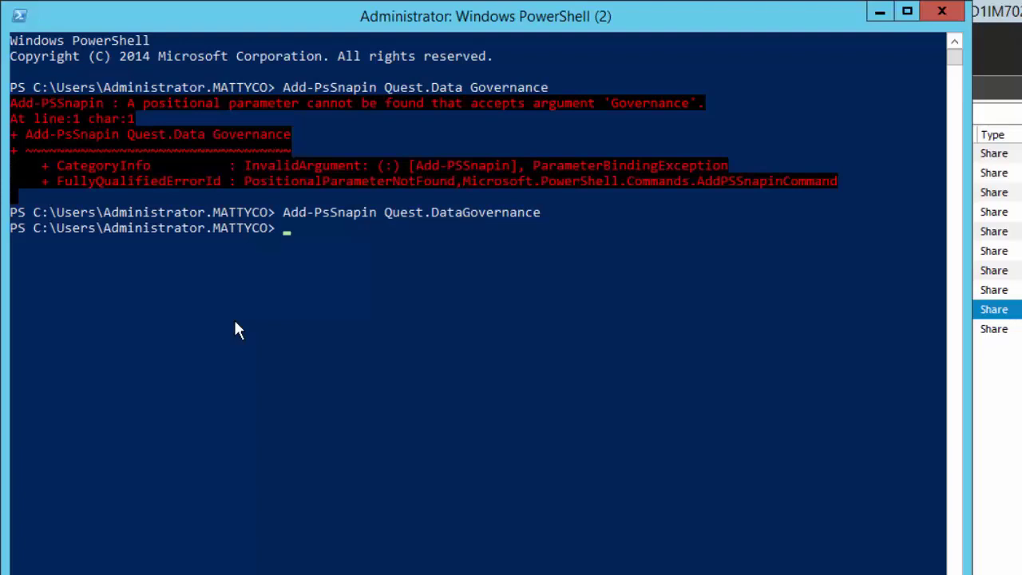
# - List the managed hosts by running the Get-QManagedHosts command
pyautogui.write('Get-Managed')
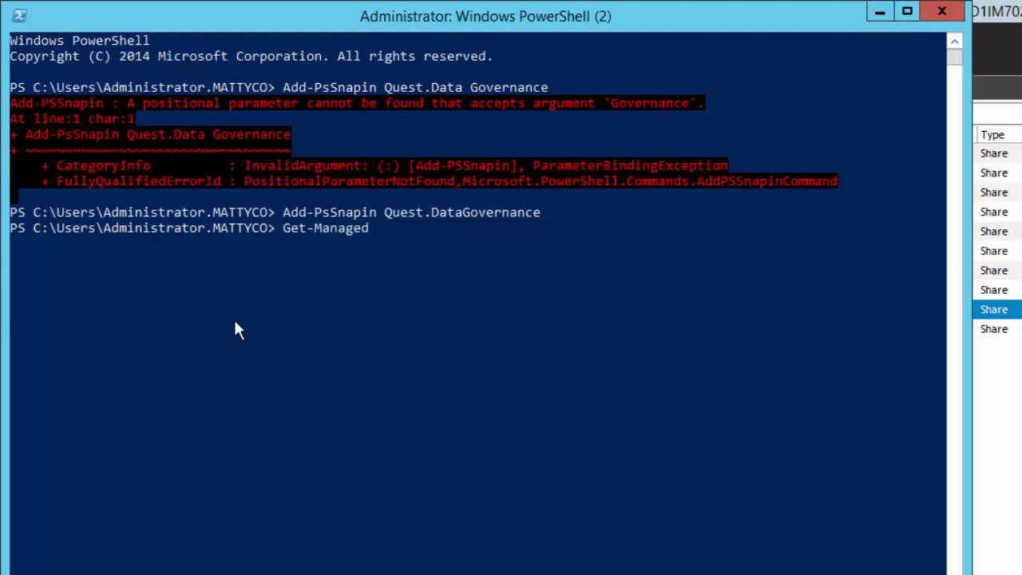
pyautogui.press('Left')
pyautogui.press('Left')
pyautogui.press('Left')
pyautogui.press('Left')
pyautogui.press('Left')
pyautogui.press('Left')
pyautogui.press('Left')
pyautogui.write('Q')
pyautogui.press('Right')
pyautogui.press('Right')
pyautogui.press('Right')
pyautogui.press('Right')
pyautogui.press('Right')
pyautogui.press('Right')
pyautogui.press('Right')
pyautogui.write('Hosts')
pyautogui.press('Return')
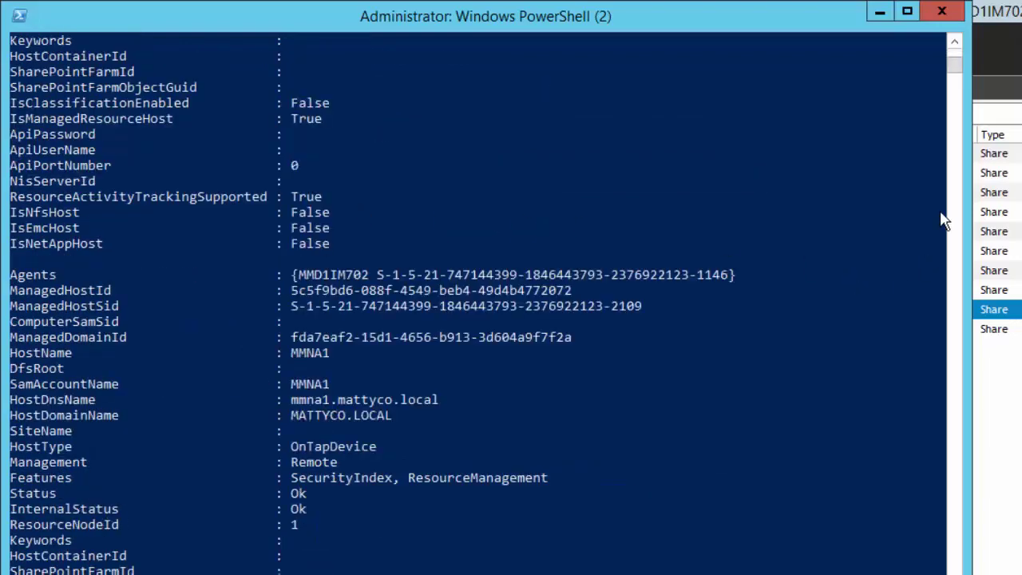
# - Copy the ManagedHostId of the MMD1IM702 host from the start of the command output
pyautogui.click(955, 43)
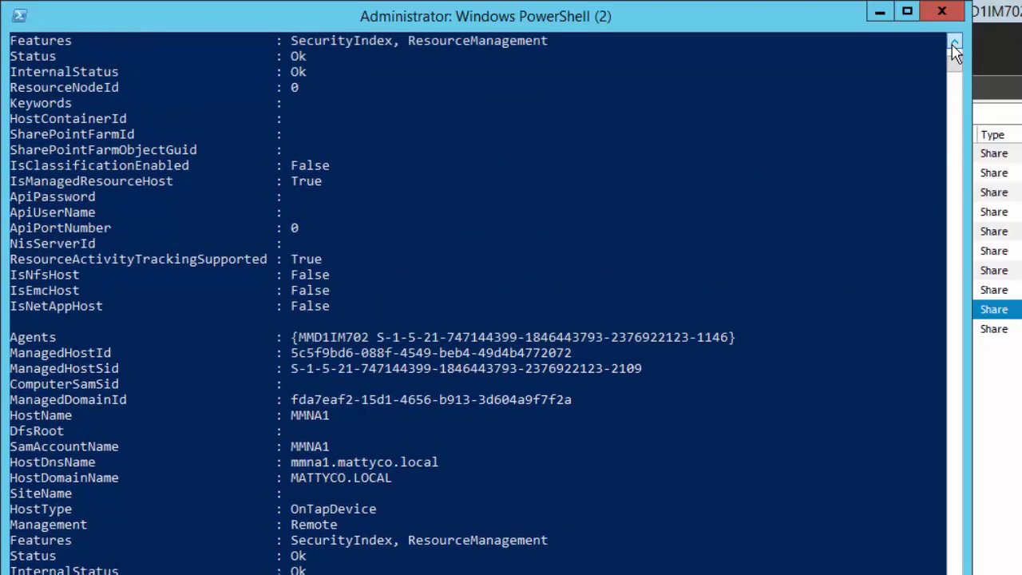
pyautogui.moveTo(955, 46); pyautogui.dragTo(954, 46)
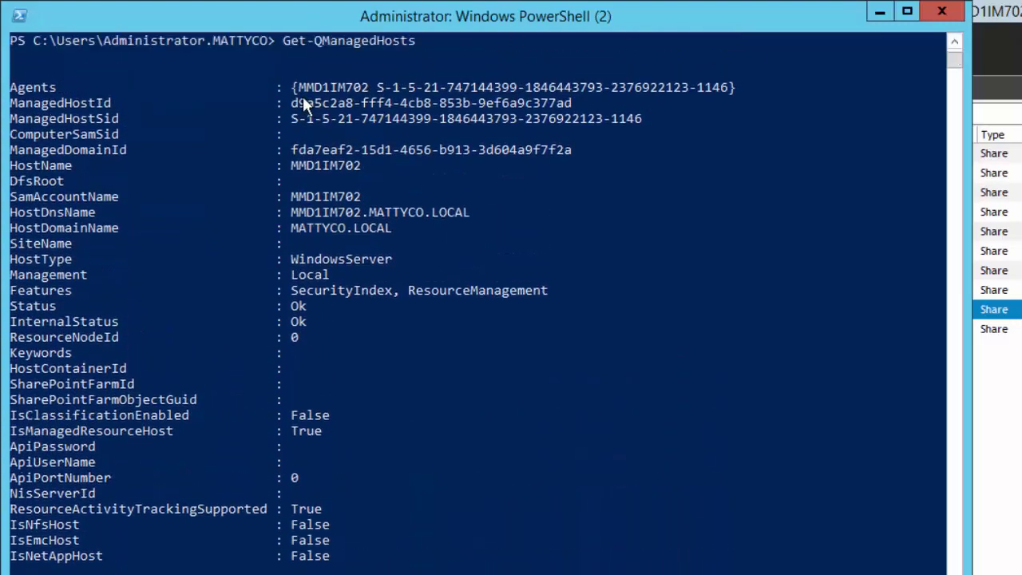
pyautogui.moveTo(292, 103); pyautogui.dragTo(572, 103)
pyautogui.press('super+c')
pyautogui.rightClick(570, 103)
# - Start a Get-QResourceActivity command with -ManagedHostId set to the copied ID, followed by -Resources and an opening quotation mark
pyautogui.moveTo(958, 532); pyautogui.dragTo(958, 536)
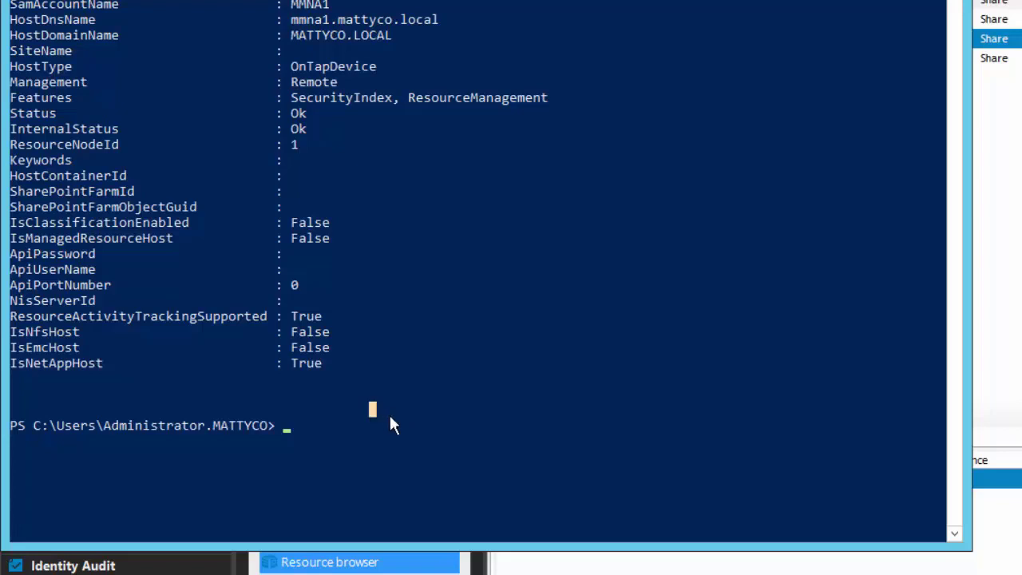
pyautogui.write('Get-QResourceA')
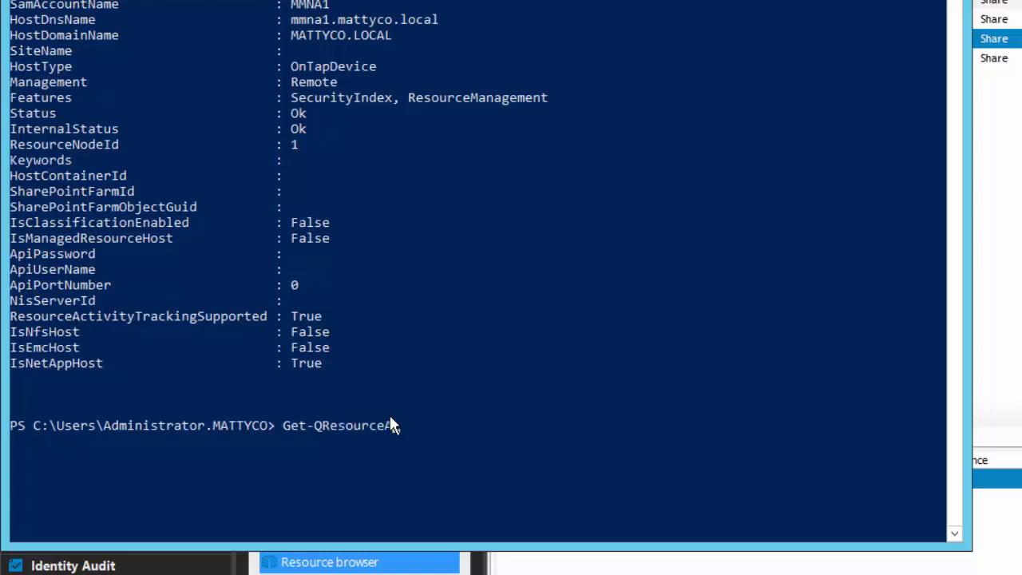
pyautogui.write('ctivity -ManagedHostId')
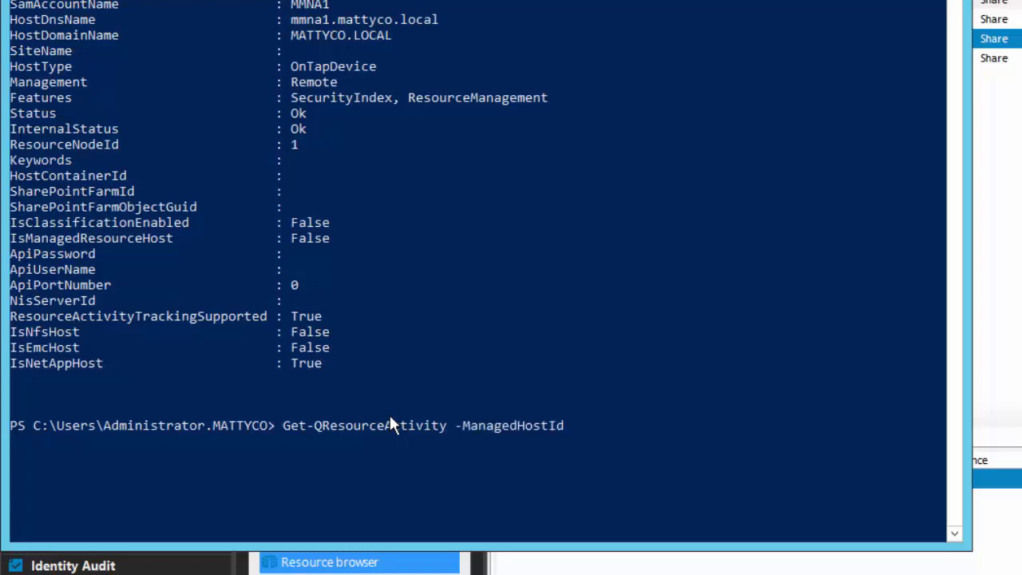
pyautogui.rightClick(622, 428)
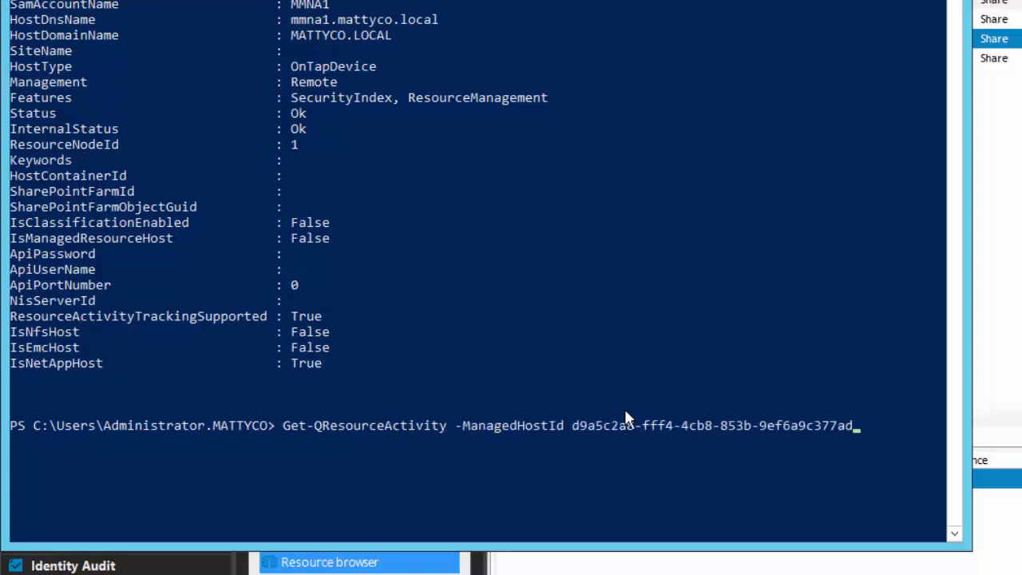
pyautogui.write('-')
pyautogui.press('Tab')
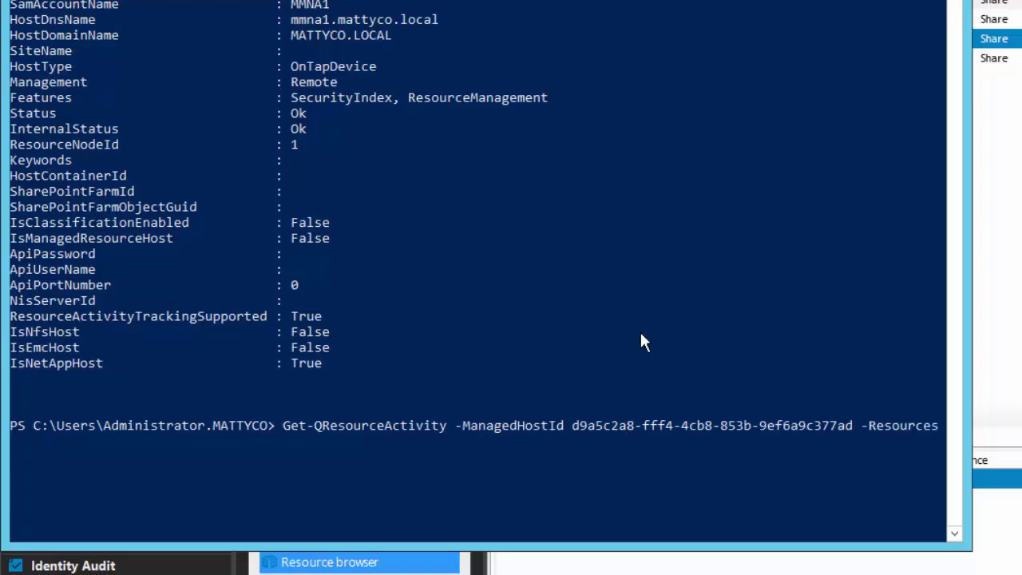
pyautogui.press('Return')
pyautogui.write('"')
# - Copy the Sister Stuff share's resource path in Manager and paste it into the pending PowerShell command
pyautogui.click(328, 562)
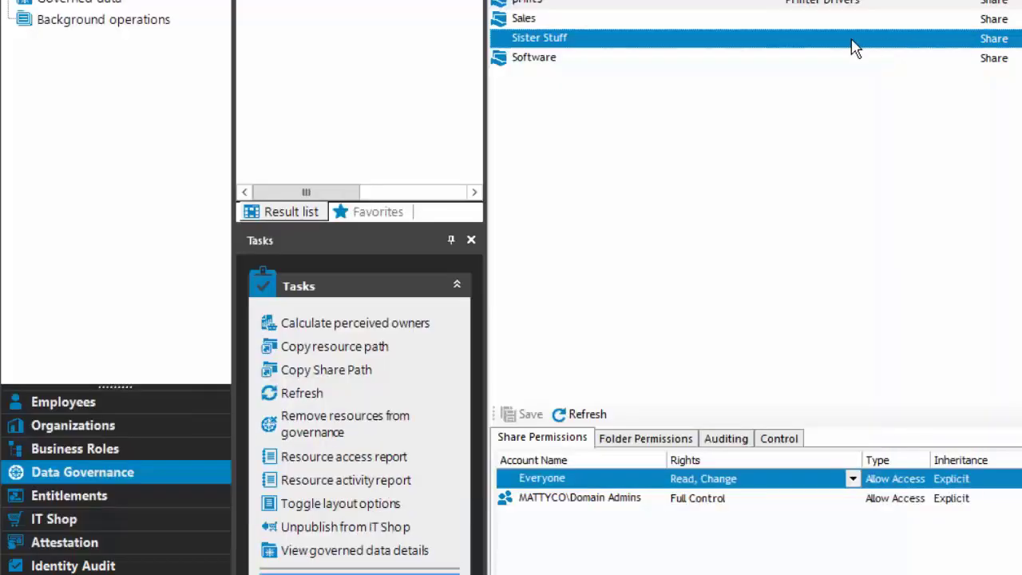
pyautogui.rightClick(683, 46)
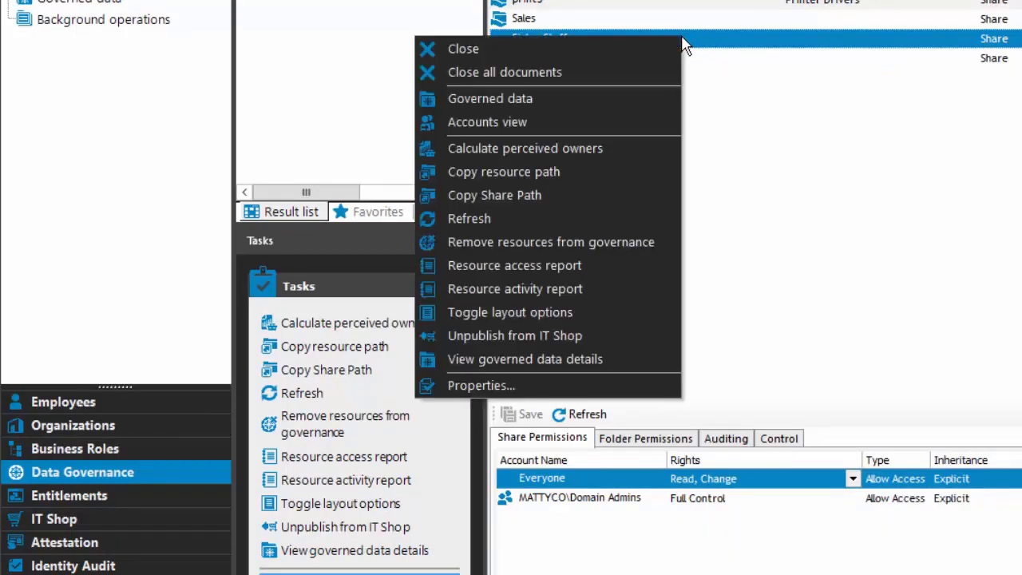
pyautogui.click(518, 172)
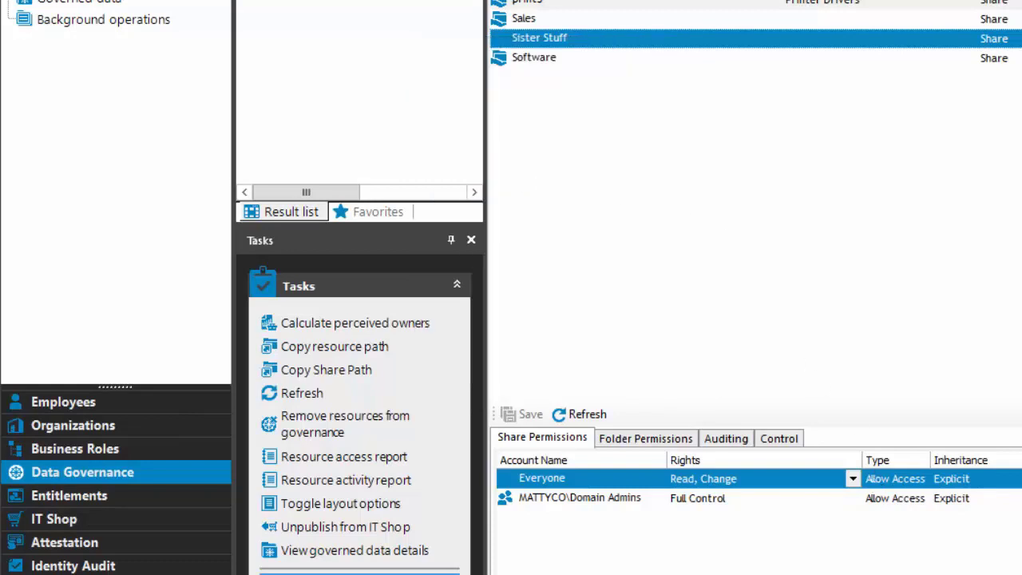
pyautogui.hotkey('alt', 'Tab')
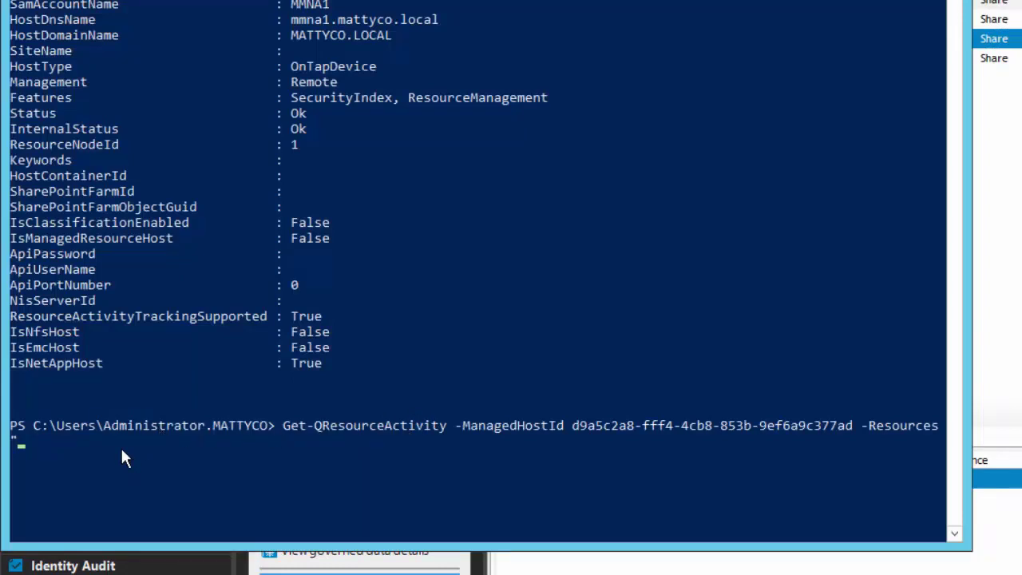
pyautogui.hotkey('ctrl', 'v')
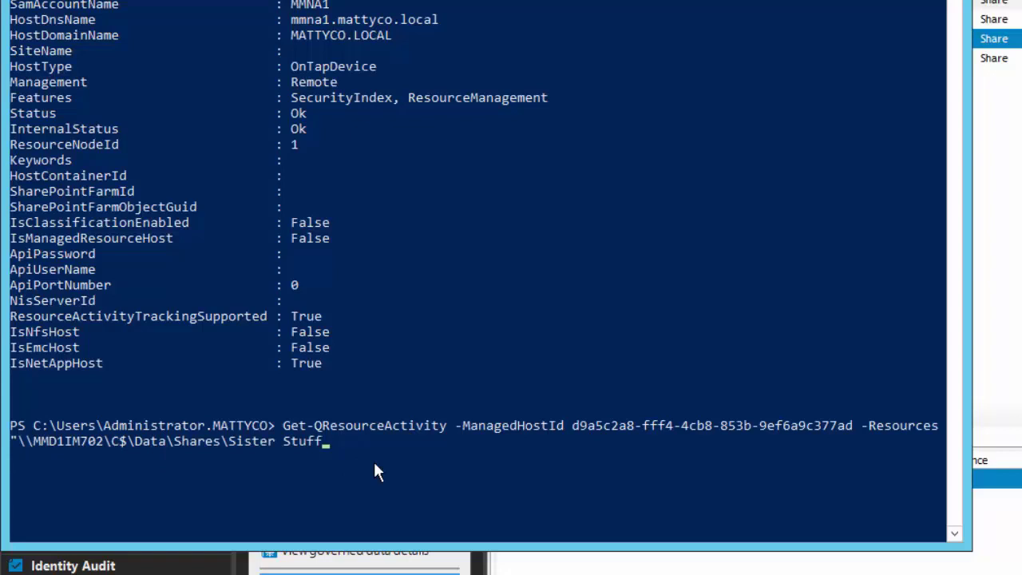
# - Close the quoted resource path, add the -StartTime parameter, and run the resource activity query
pyautogui.write('" -StartTime')
pyautogui.press('Tab')
pyautogui.press('Tab')
pyautogui.press('Tab')
pyautogui.press('BackSpace')
pyautogui.press('Return')
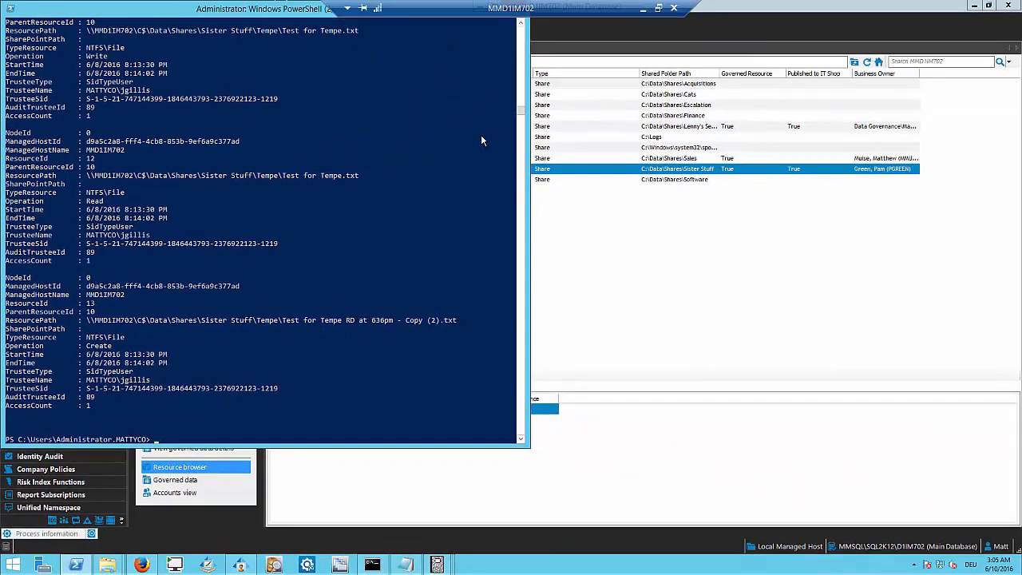
# - Return to Manager, calculate the perceived owners of the Sister Stuff share, and dismiss the result
pyautogui.click(481, 135)
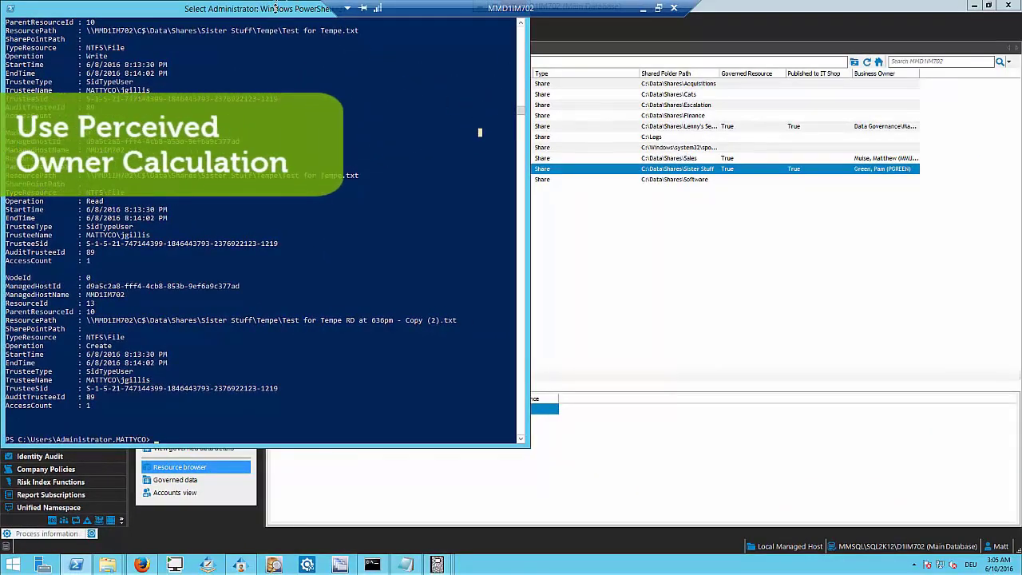
pyautogui.moveTo(273, 12); pyautogui.dragTo(301, 42)
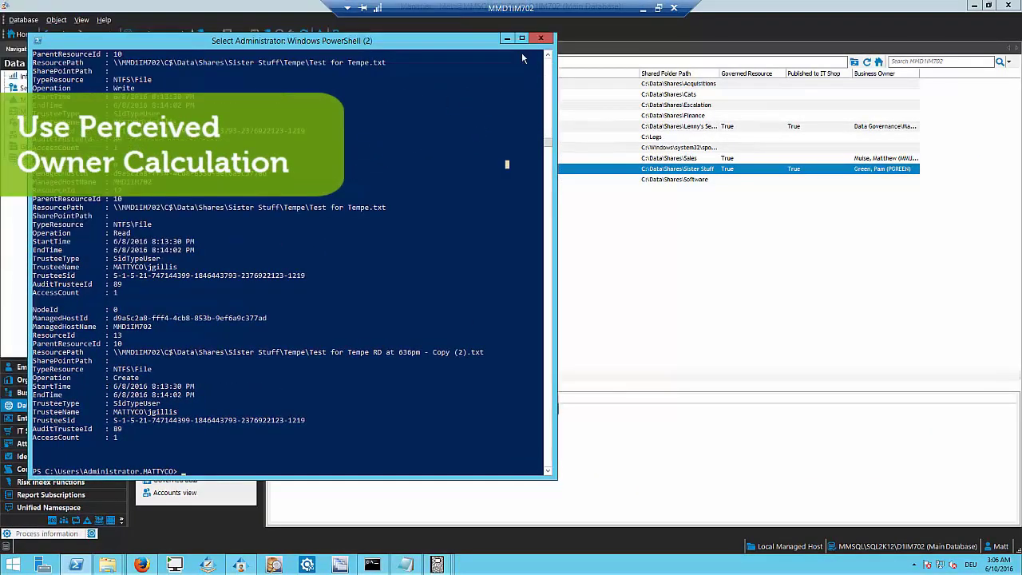
pyautogui.click(511, 45)
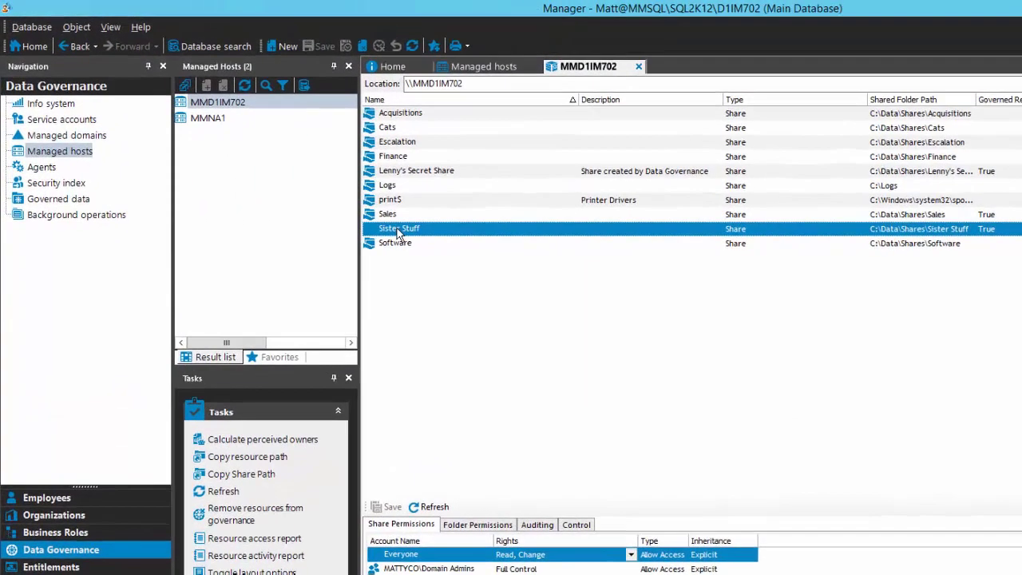
pyautogui.rightClick(397, 232)
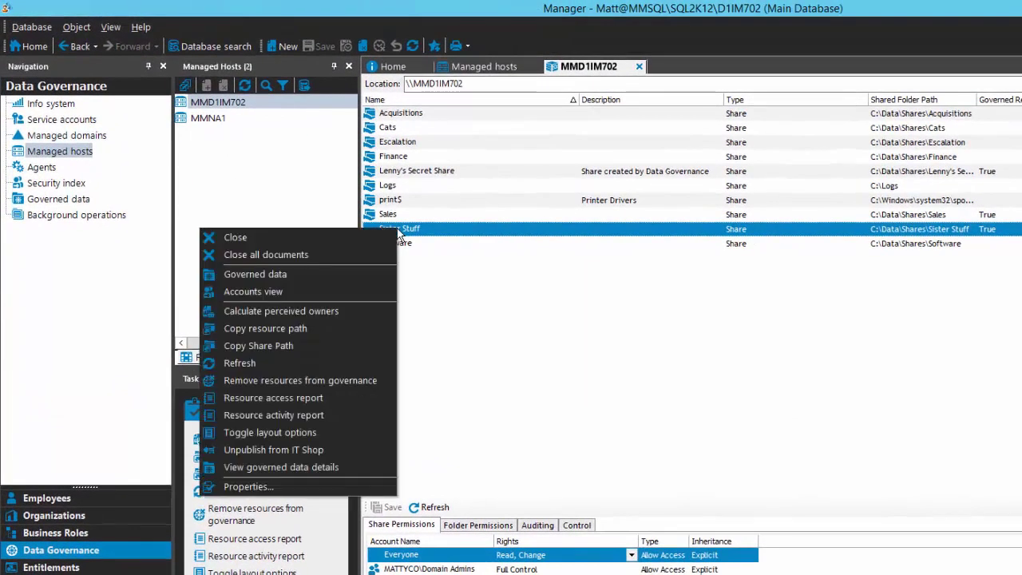
pyautogui.click(318, 313)
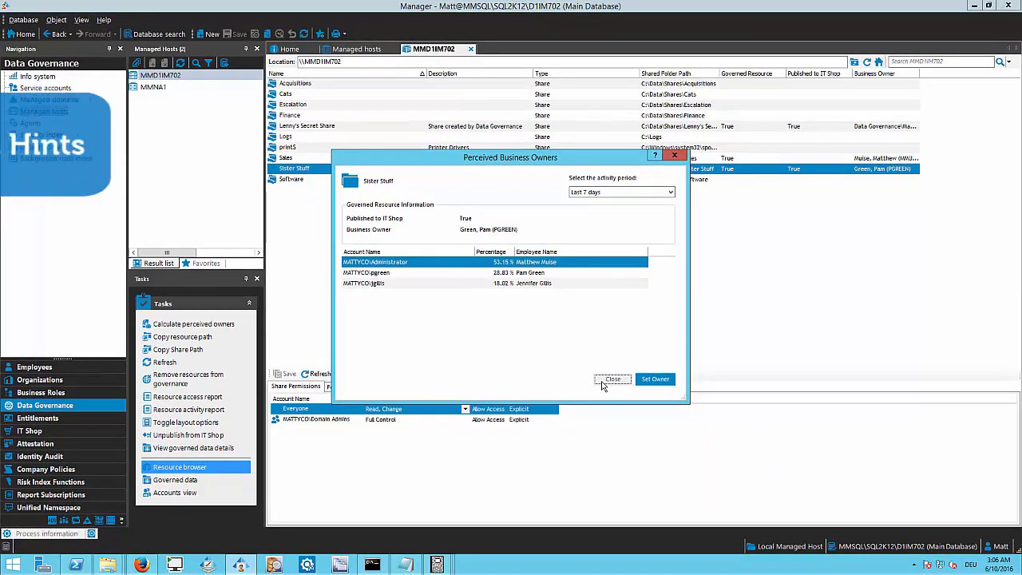
pyautogui.click(604, 382)
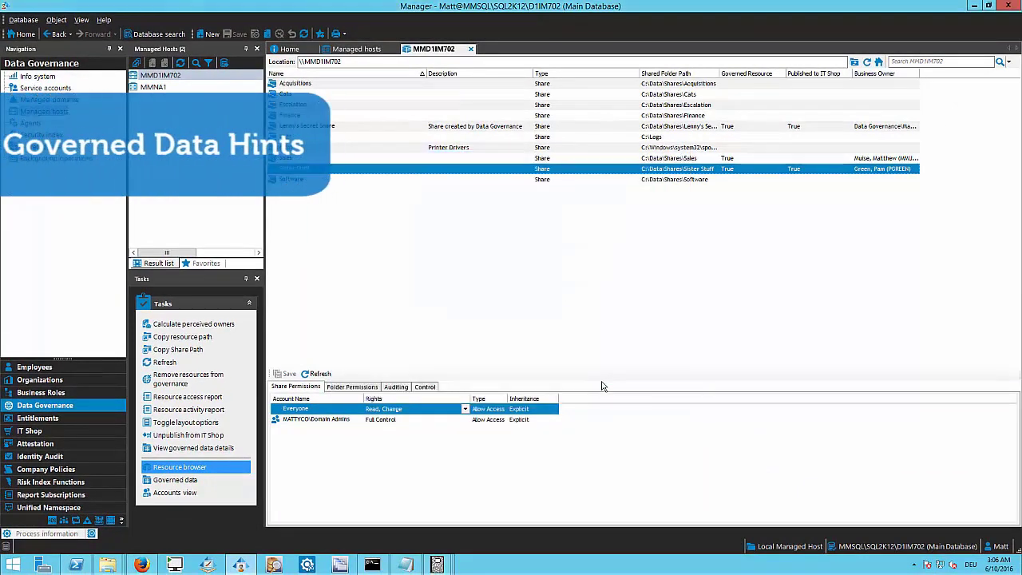
# - Switch to Firefox, reload the expired One Identity Manager page, and view the Sister Stuff share's recent activity
pyautogui.click(152, 567)
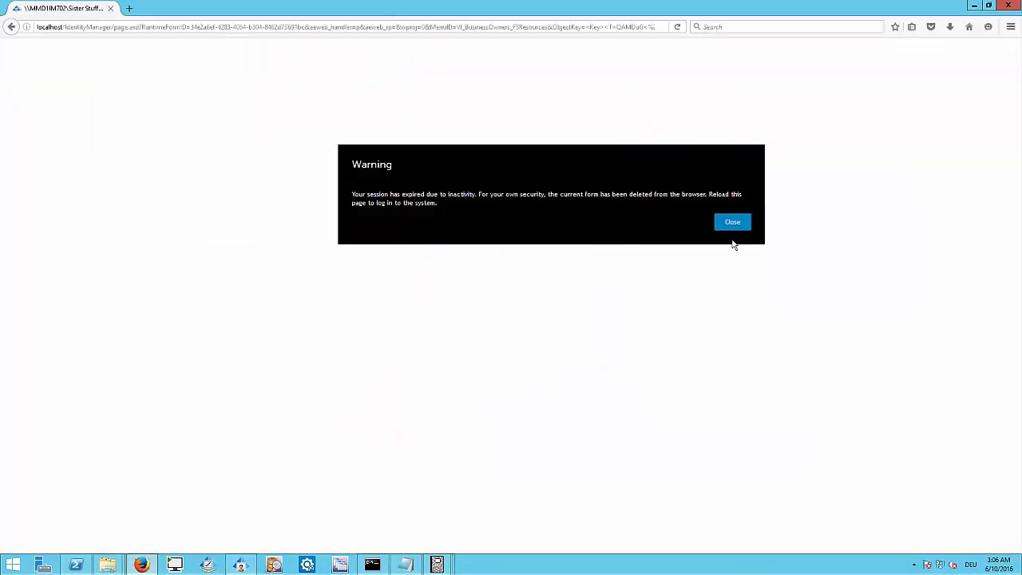
pyautogui.click(225, 27)
pyautogui.press('Return')
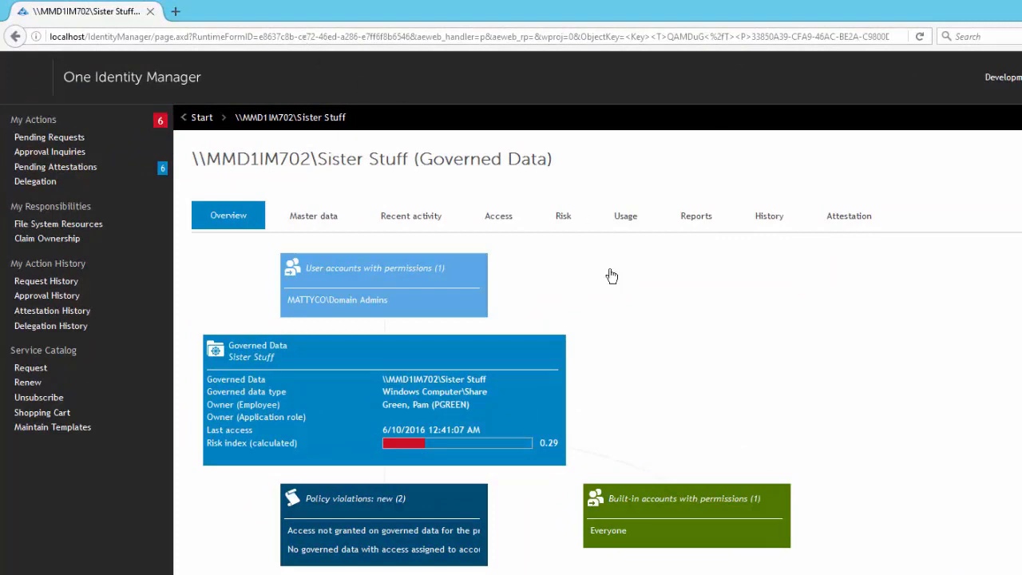
pyautogui.click(404, 226)
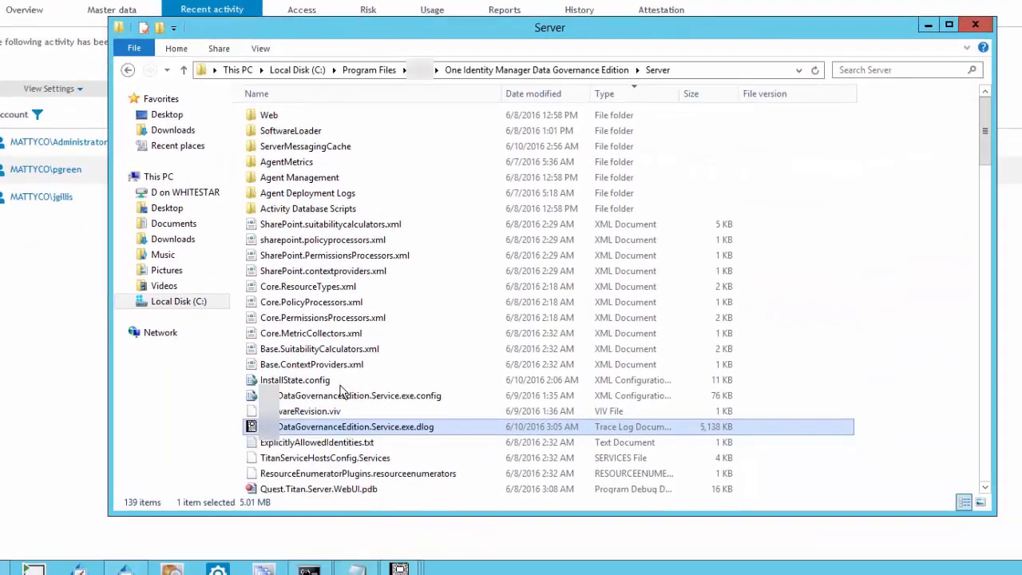
# - Select DataGovernanceEdition.Service.exe.config in the Server folder and bring up its contents in the text editor
pyautogui.click(333, 399)
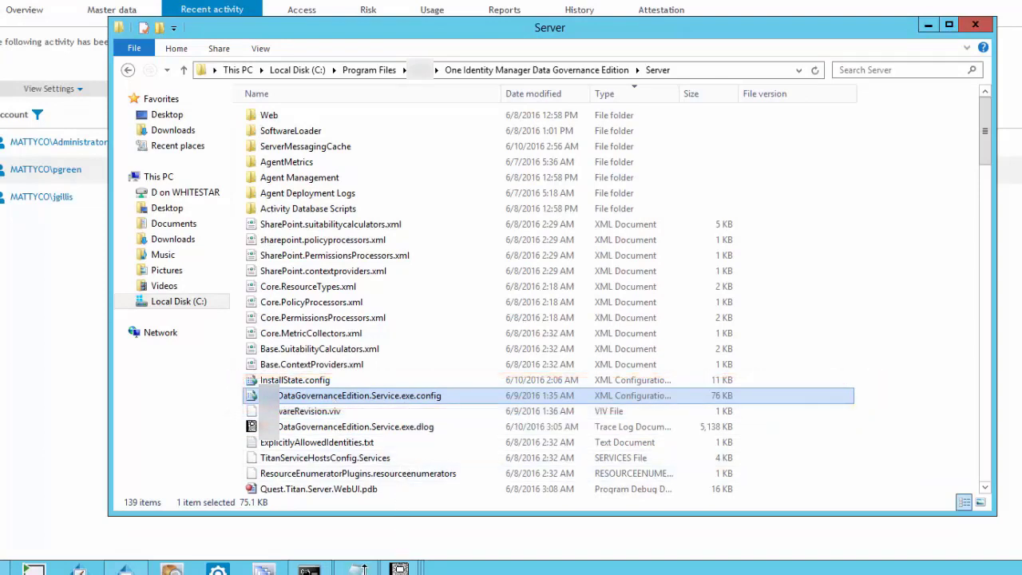
pyautogui.moveTo(357, 567)
pyautogui.click(355, 503)
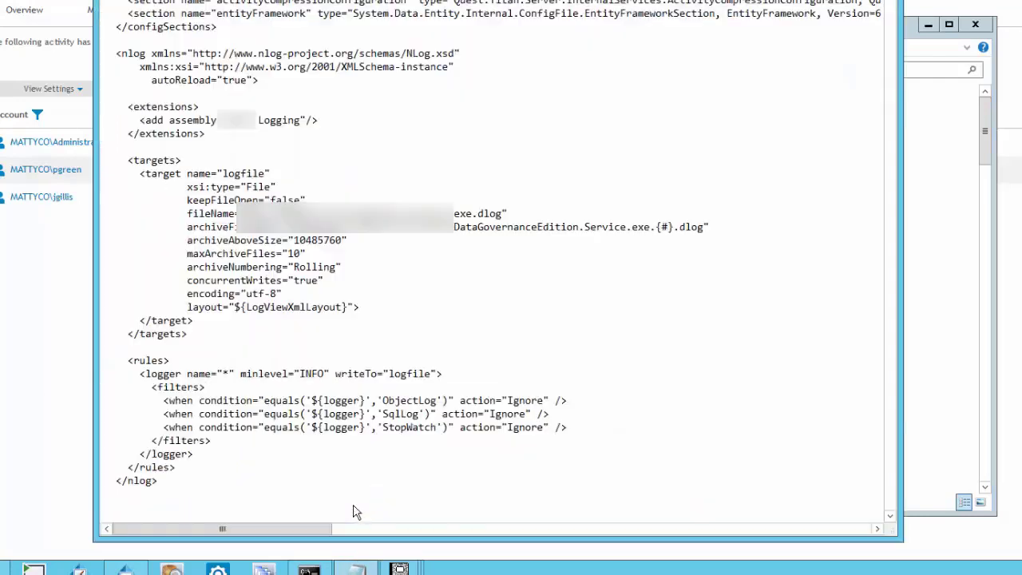
# - Search the service configuration file for "Refresh" to examine the perceived ownership refresh interval setting
pyautogui.click(476, 297)
pyautogui.hotkey('ctrl', 'f')
pyautogui.write('minle')
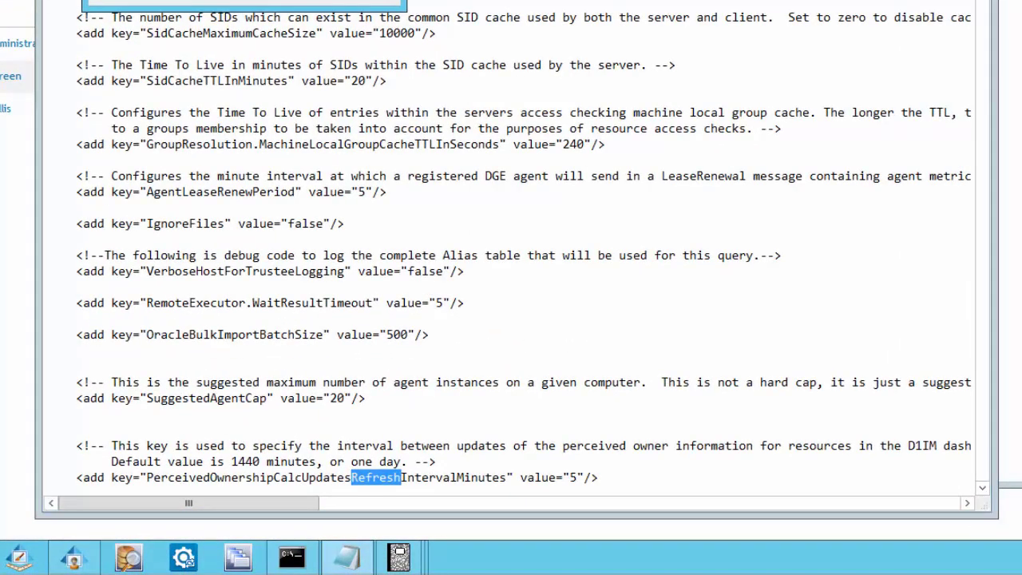
pyautogui.press('Escape')
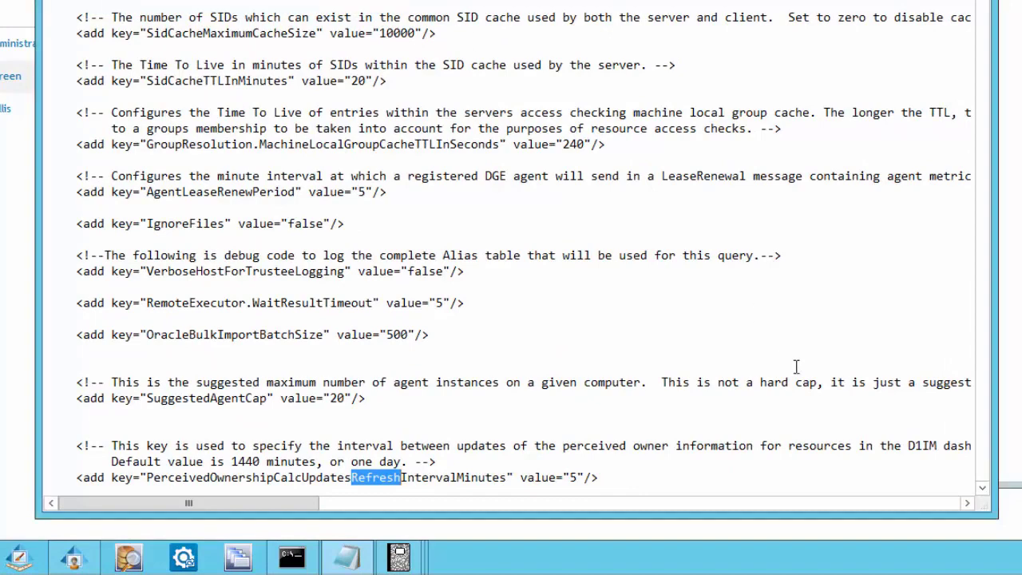
pyautogui.click(982, 489)
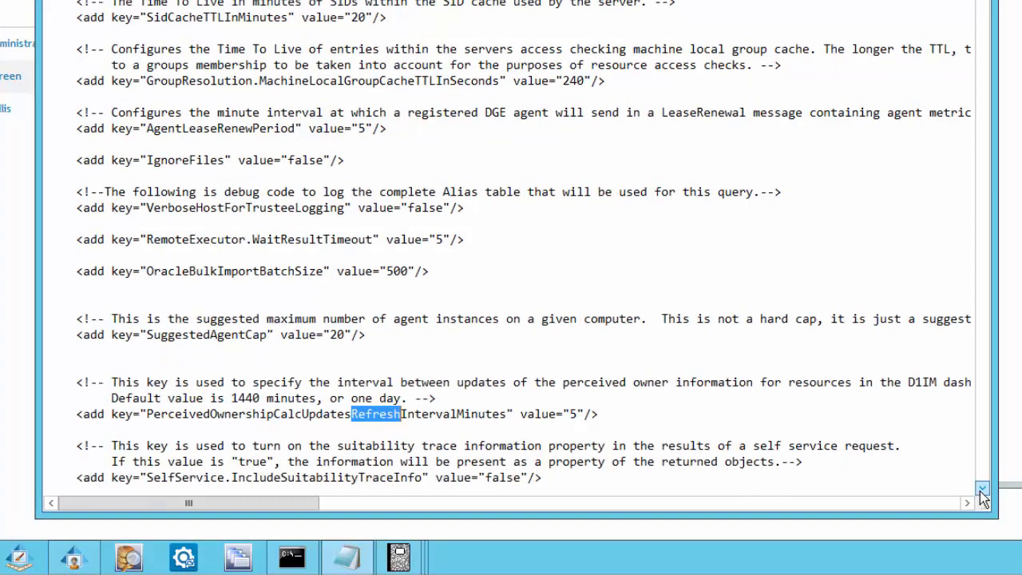
# - Examine the PerceivedOwnershipCalcUpdatesRefreshIntervalMinutes key in the service configuration file and put the text editor away
pyautogui.click(982, 488)
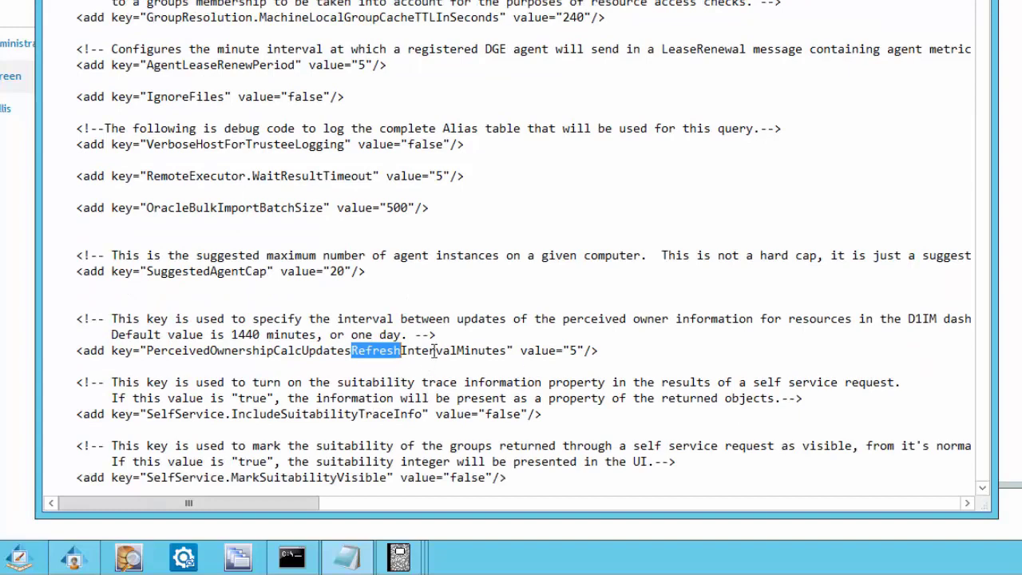
pyautogui.click(507, 351)
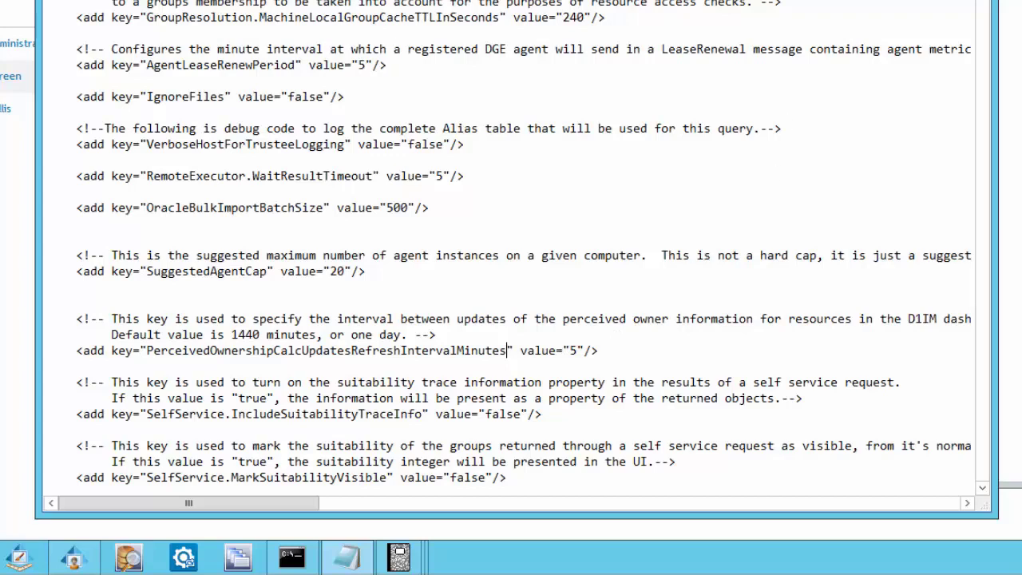
pyautogui.press('super+Down')
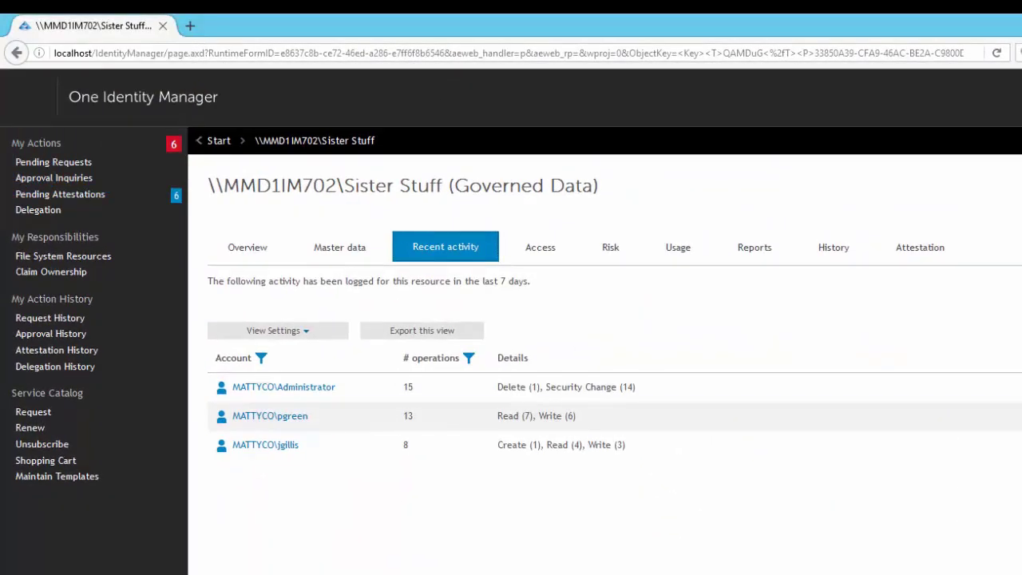
# - Start a request for the File system access product in the service catalog's Resource Access category
pyautogui.click(32, 412)
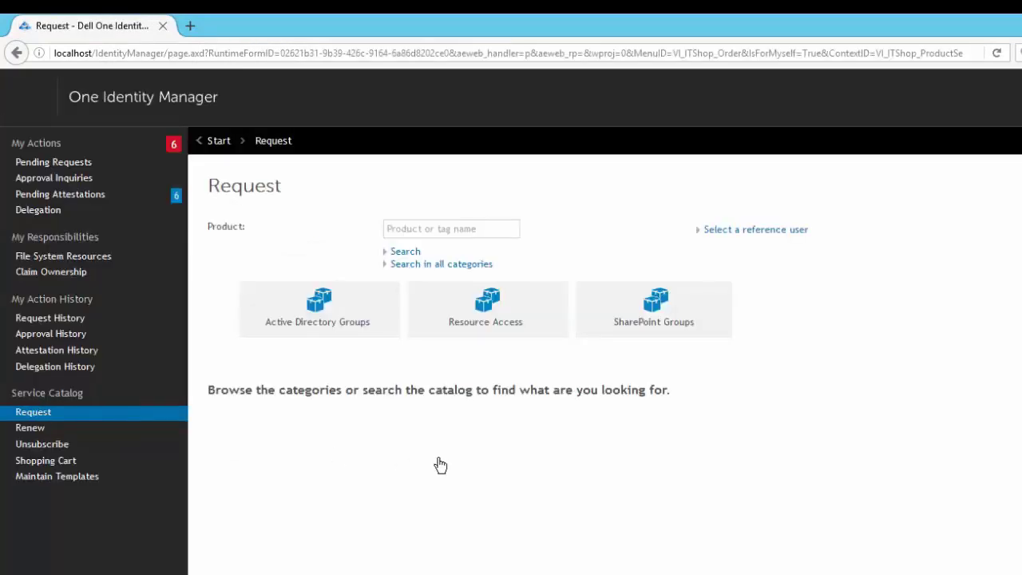
pyautogui.click(500, 333)
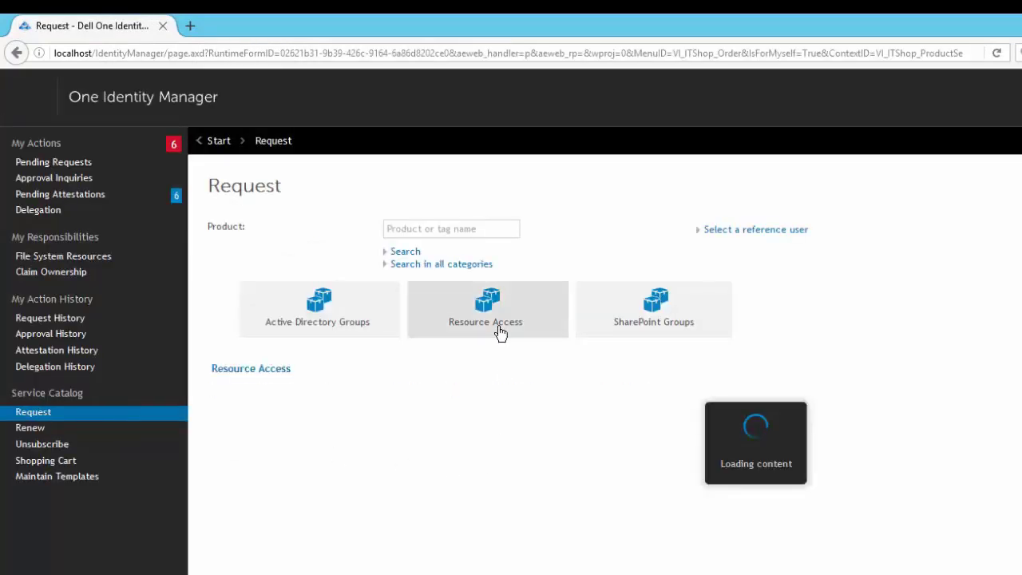
pyautogui.click(228, 468)
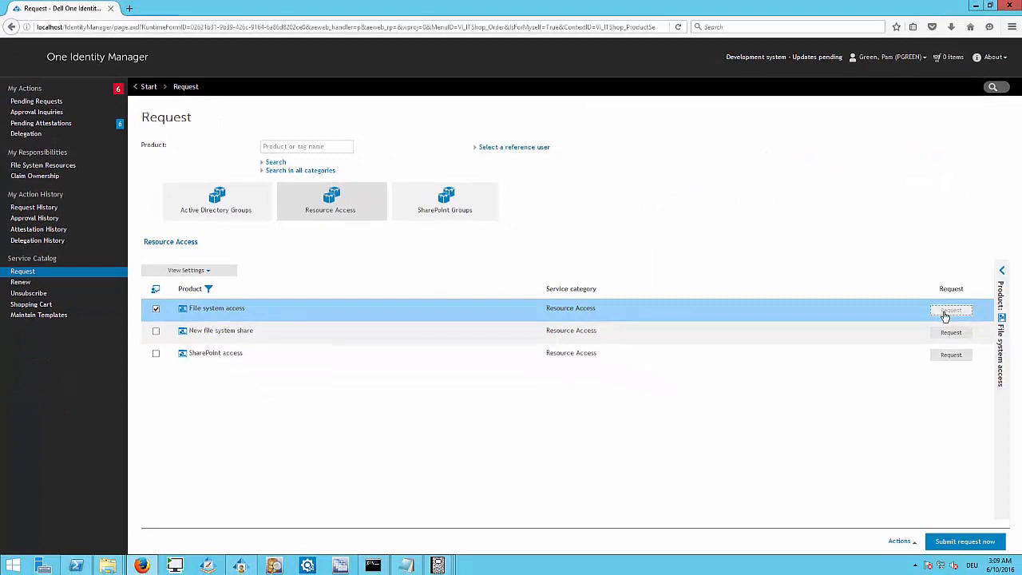
pyautogui.click(945, 313)
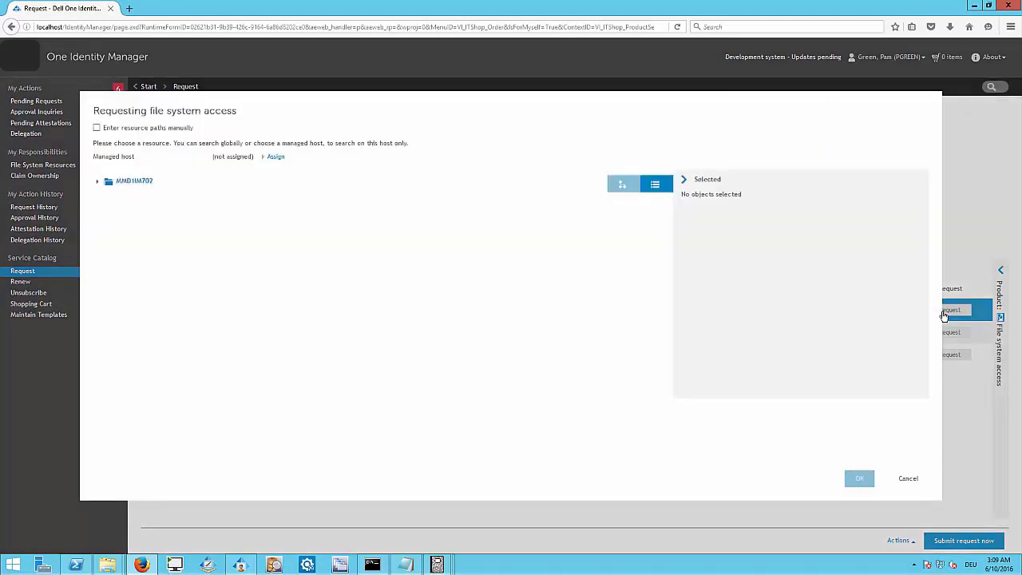
# - Choose Lenny's Secret Share under MMD1IM702 as the requested resource, then check and submit the shopping cart with read access
pyautogui.click(99, 183)
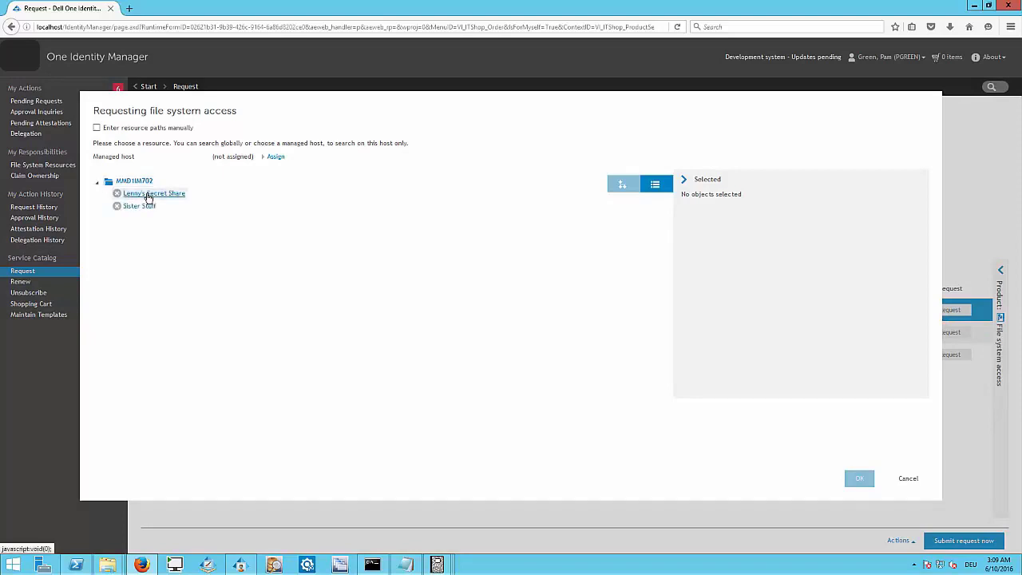
pyautogui.click(147, 196)
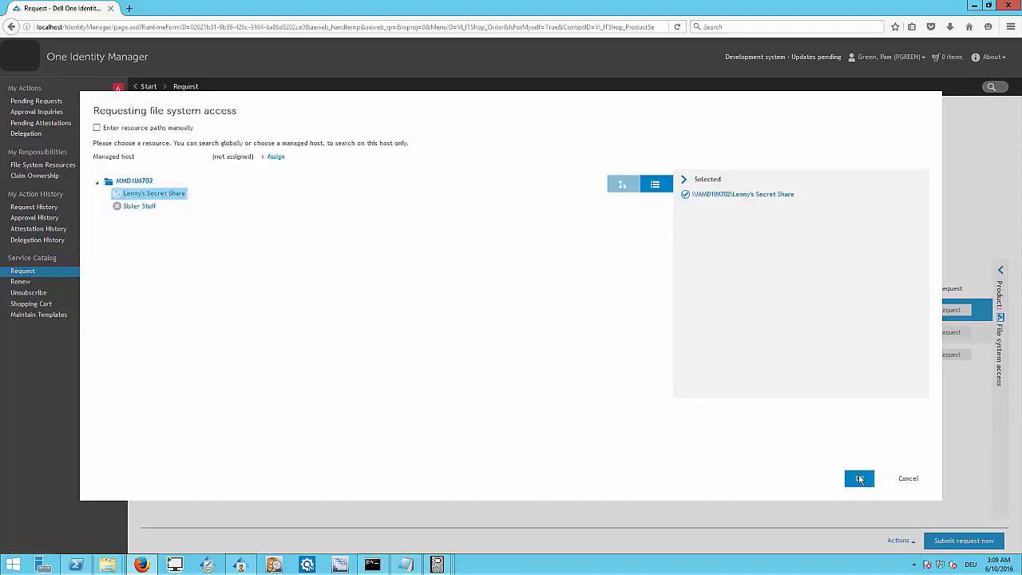
pyautogui.click(859, 477)
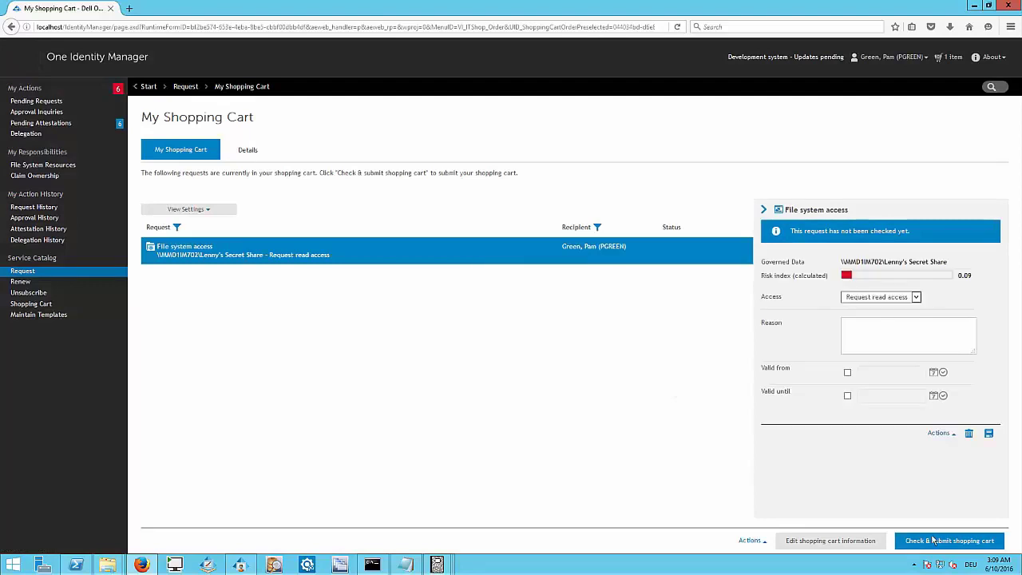
pyautogui.click(933, 540)
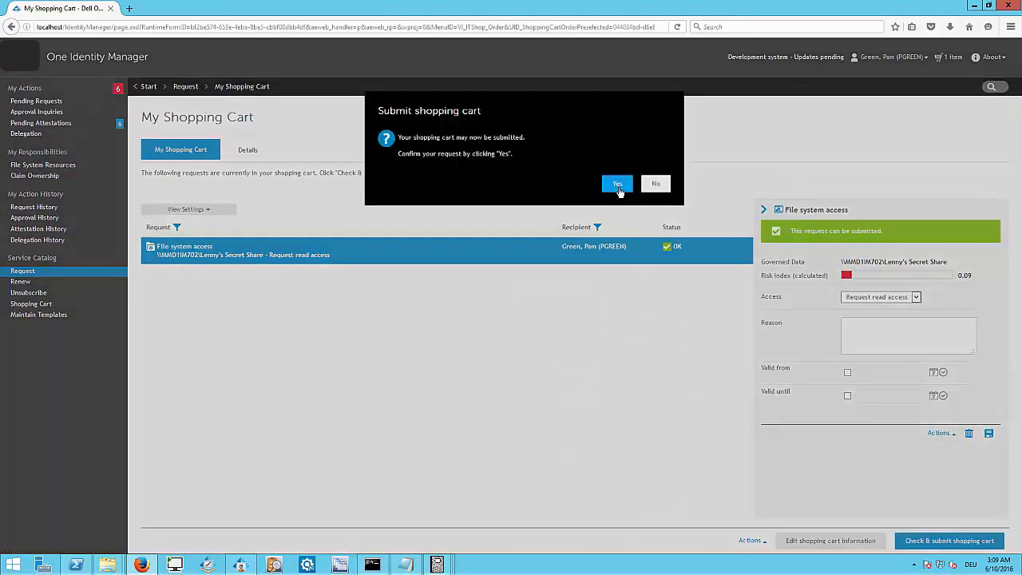
pyautogui.click(618, 184)
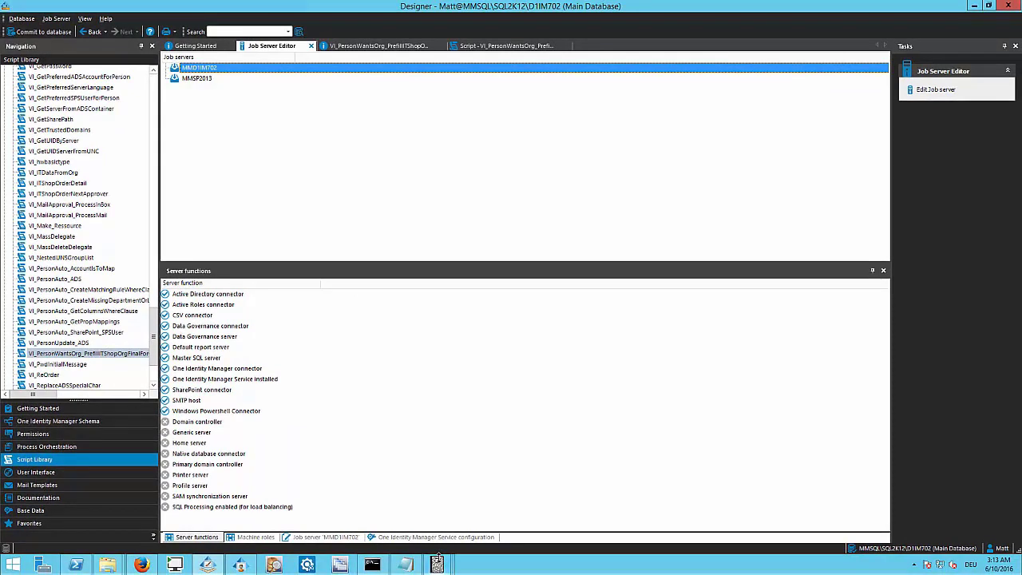
# - Switch to the Log Viewer showing the Data Governance server log and examine the full details of the first group self-service WARN entry
pyautogui.moveTo(438, 558)
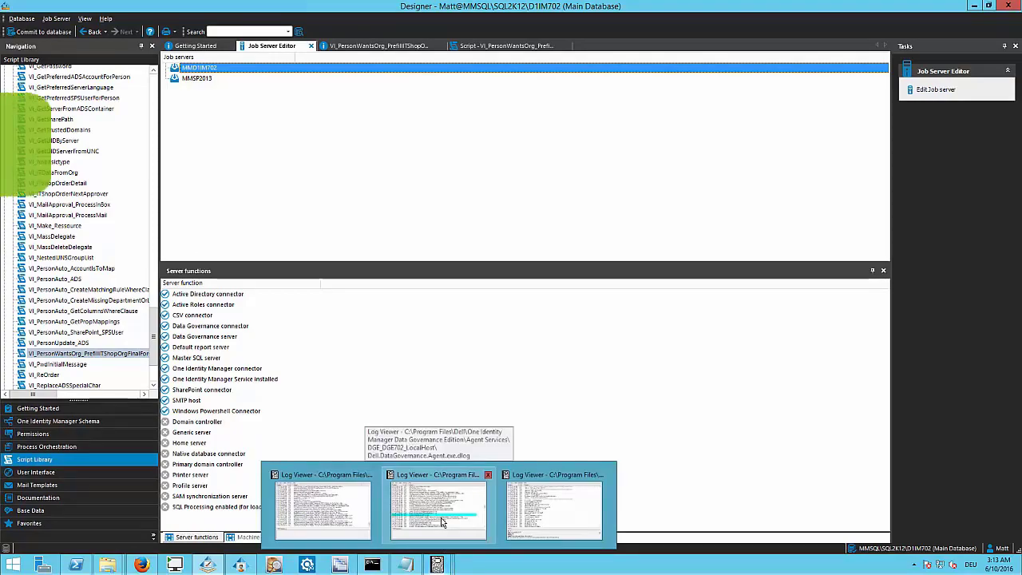
pyautogui.click(565, 520)
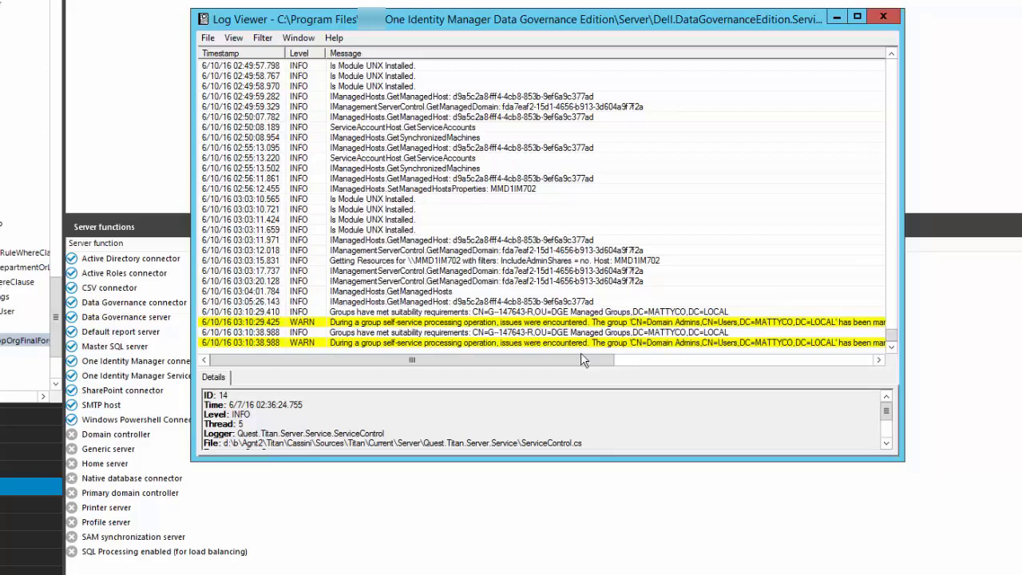
pyautogui.click(557, 323)
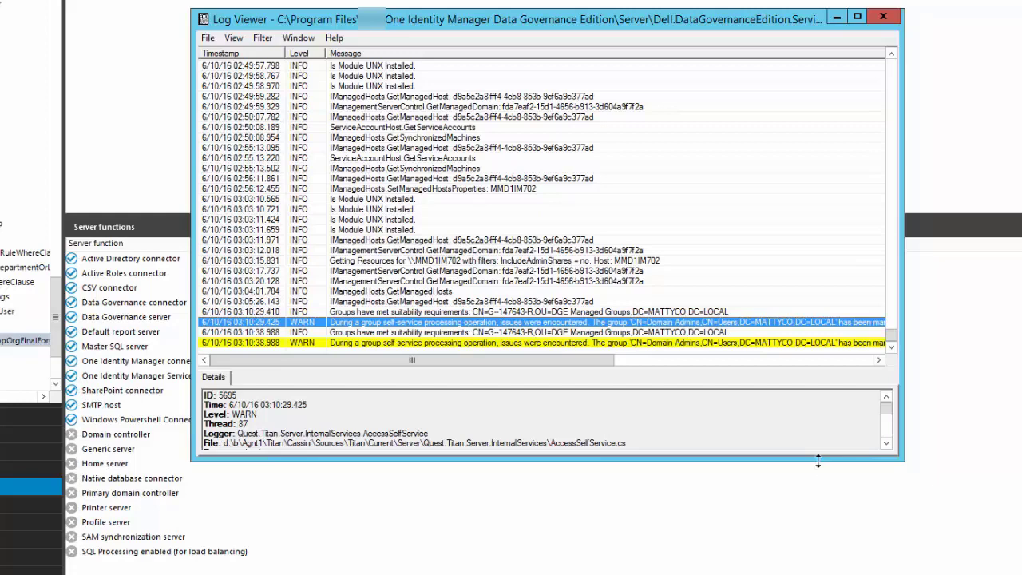
pyautogui.moveTo(817, 454); pyautogui.dragTo(839, 574)
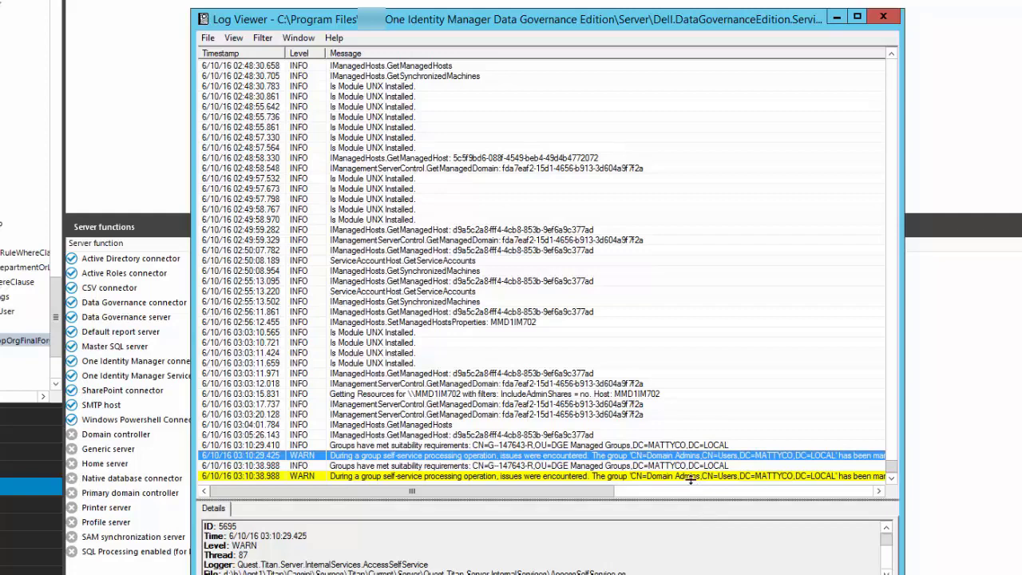
pyautogui.moveTo(686, 355); pyautogui.dragTo(687, 331)
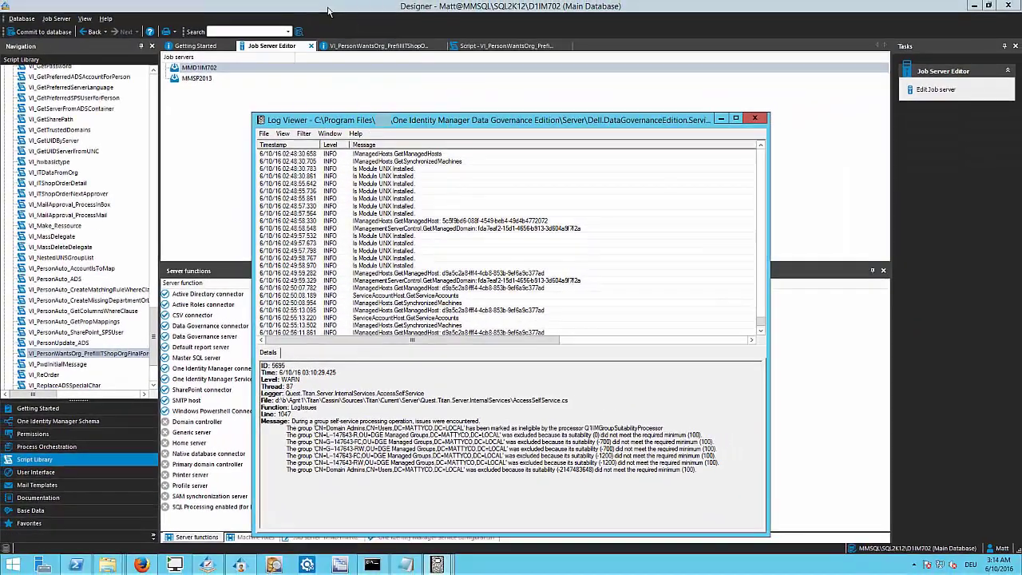
# - Return to Designer and view the code of the VI_PersonWantsOrg_PrefillITShopOrgFinalForGroup script
pyautogui.click(328, 23)
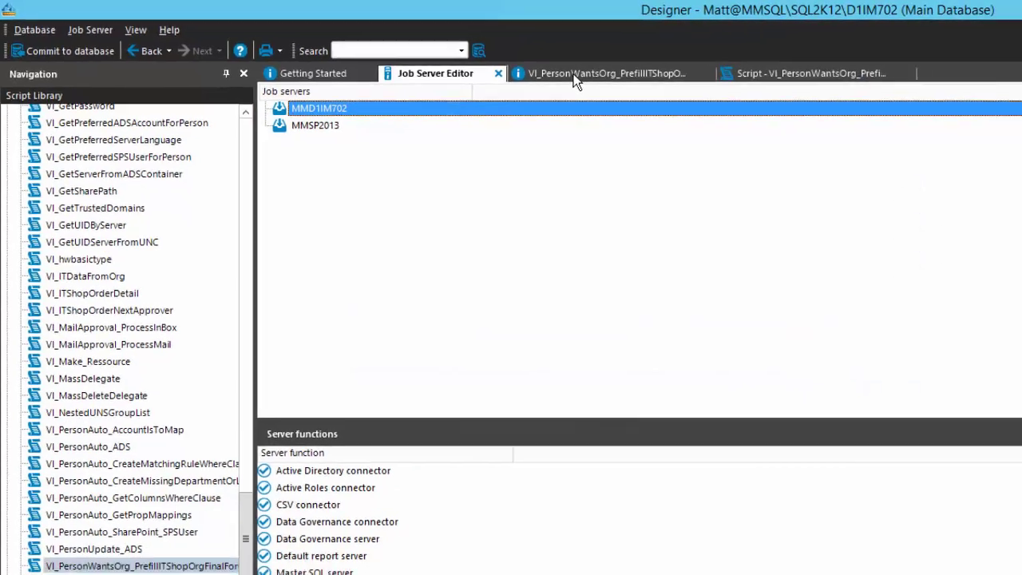
pyautogui.click(576, 81)
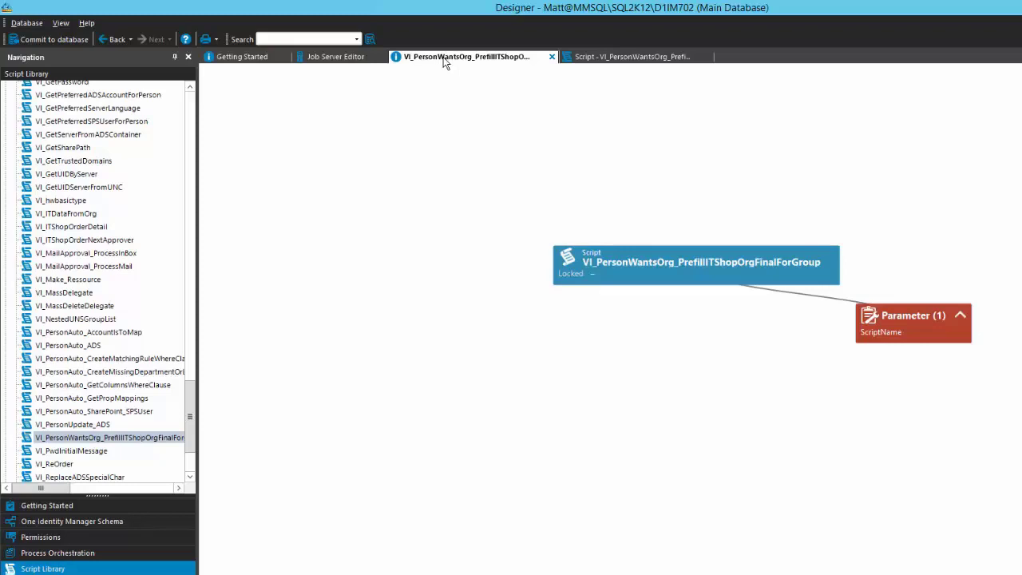
pyautogui.click(660, 59)
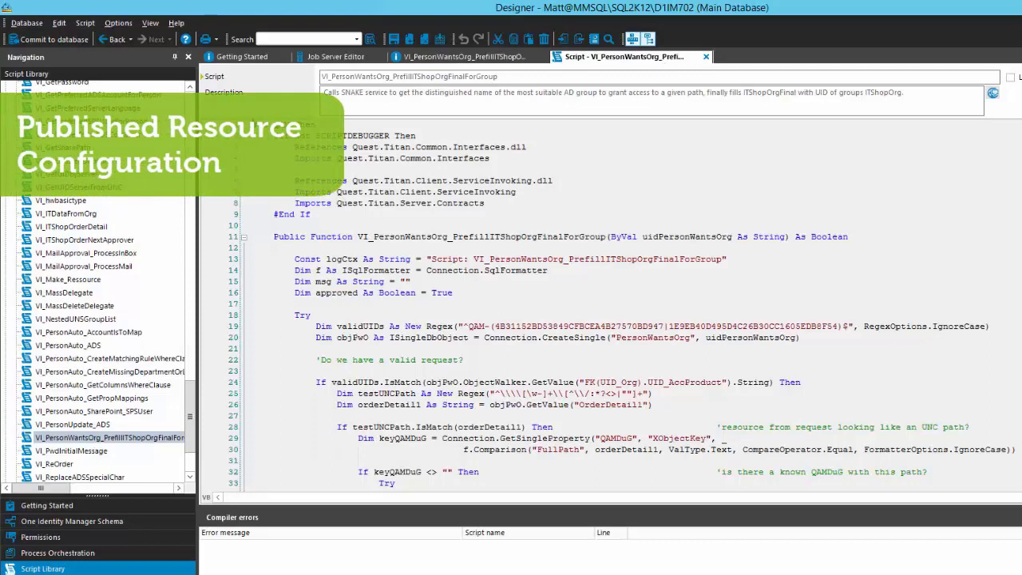
# - Switch to Object Browser and examine the IsForITShop and UseFolderForITShop properties of the Sister Stuff object
pyautogui.moveTo(547, 447)
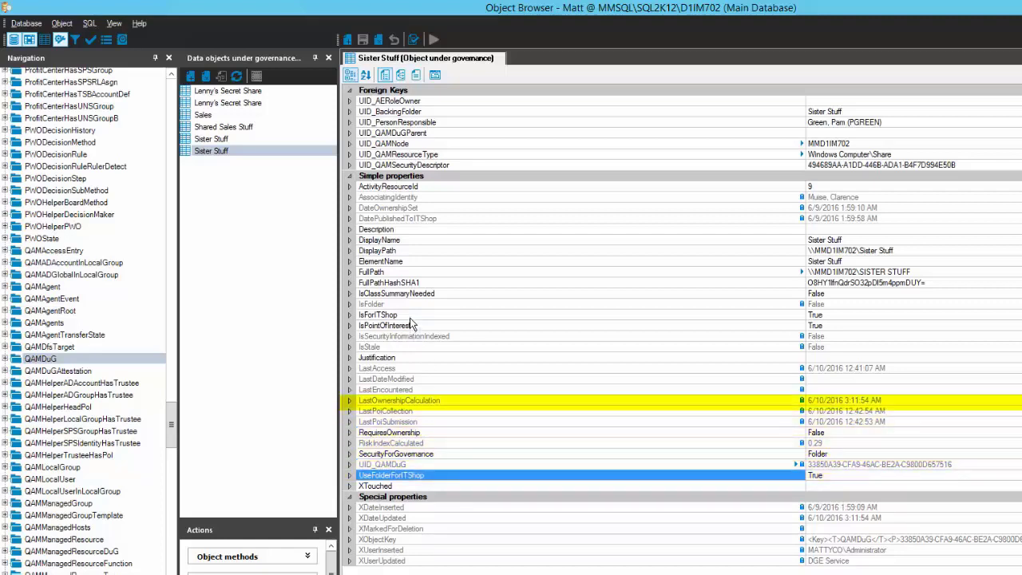
pyautogui.click(630, 318)
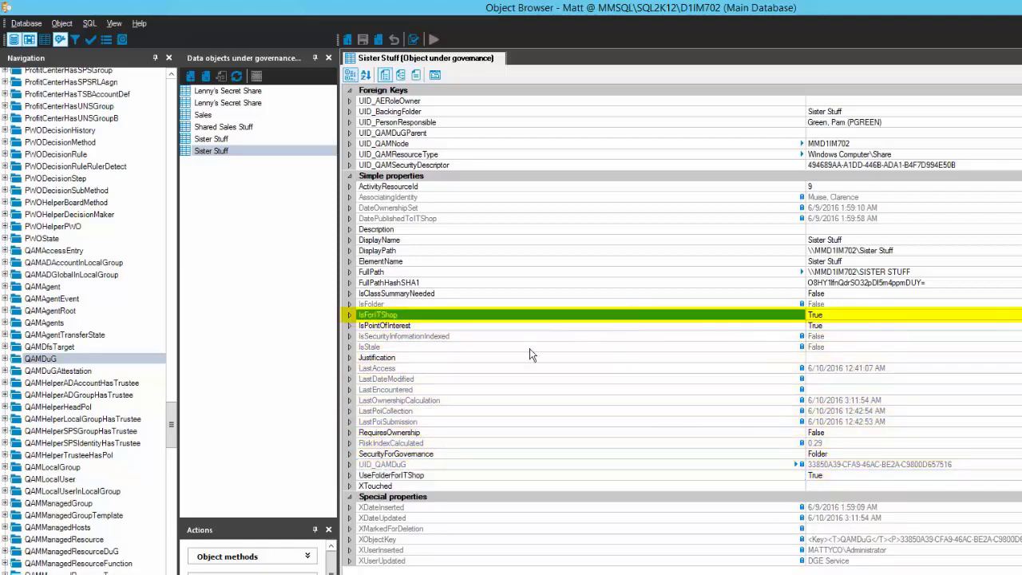
pyautogui.click(420, 476)
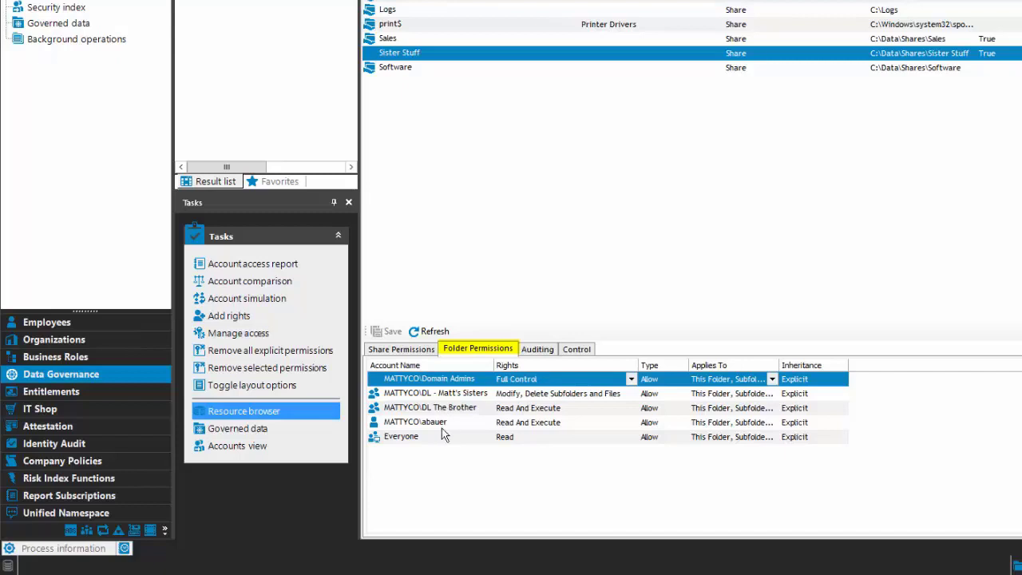
# - In Manager's resource browser, compare the share permissions and folder permissions of Sister Stuff, examining the two DL group entries
pyautogui.click(401, 349)
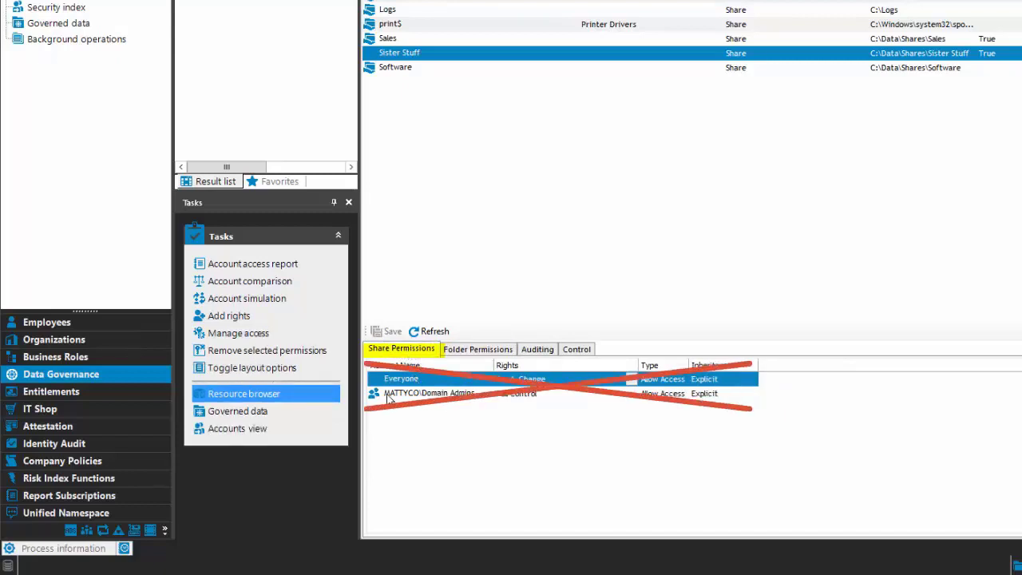
pyautogui.click(481, 353)
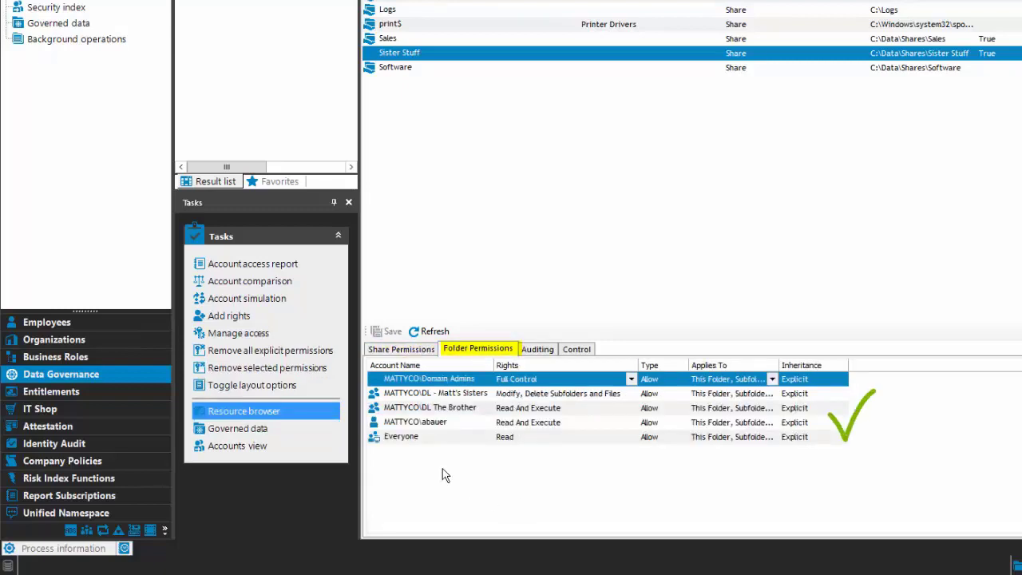
pyautogui.click(450, 411)
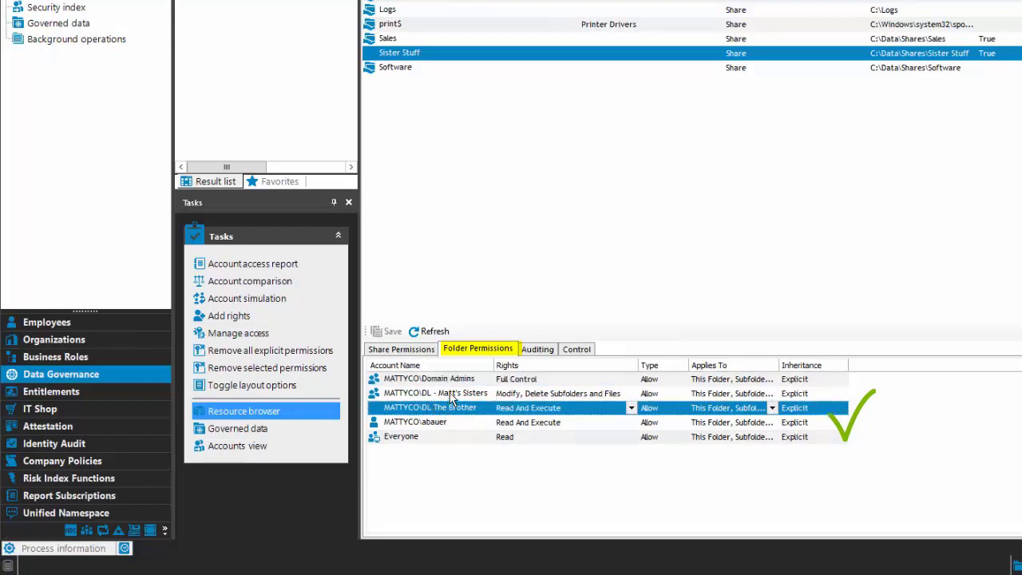
pyautogui.click(452, 394)
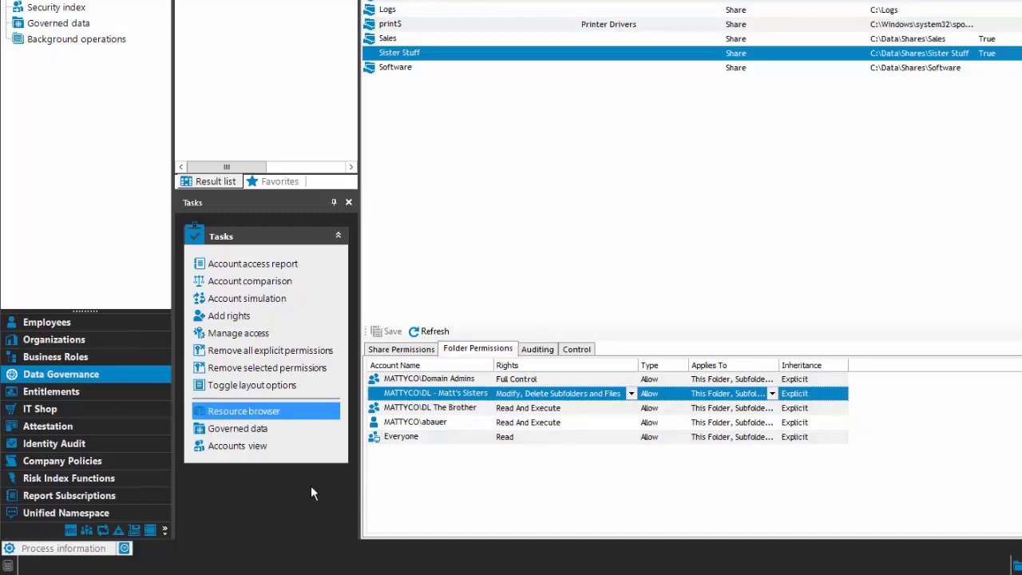
# - Switch to Object Browser to review the Sister Stuff object's properties again
pyautogui.moveTo(327, 565)
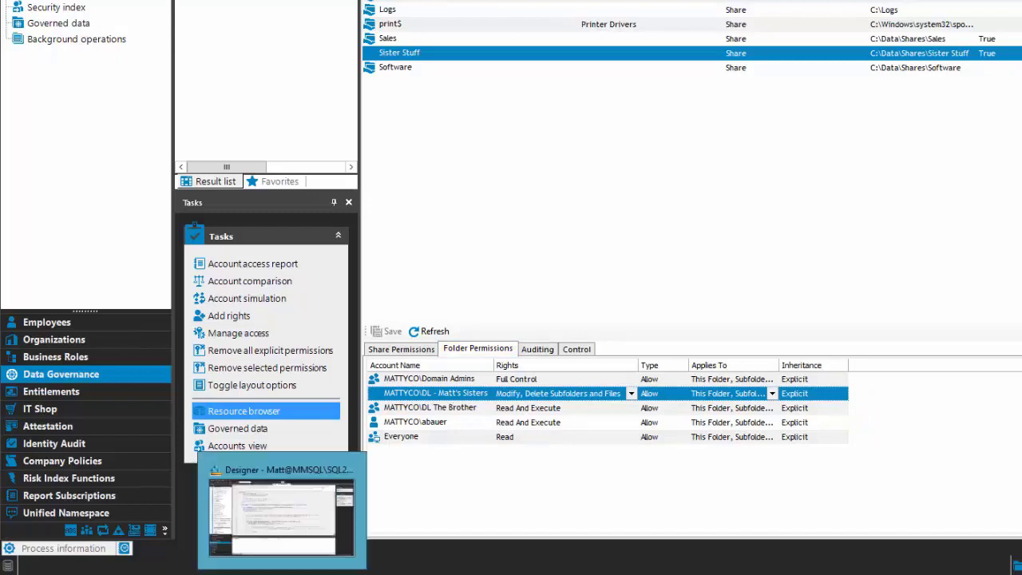
pyautogui.click(327, 515)
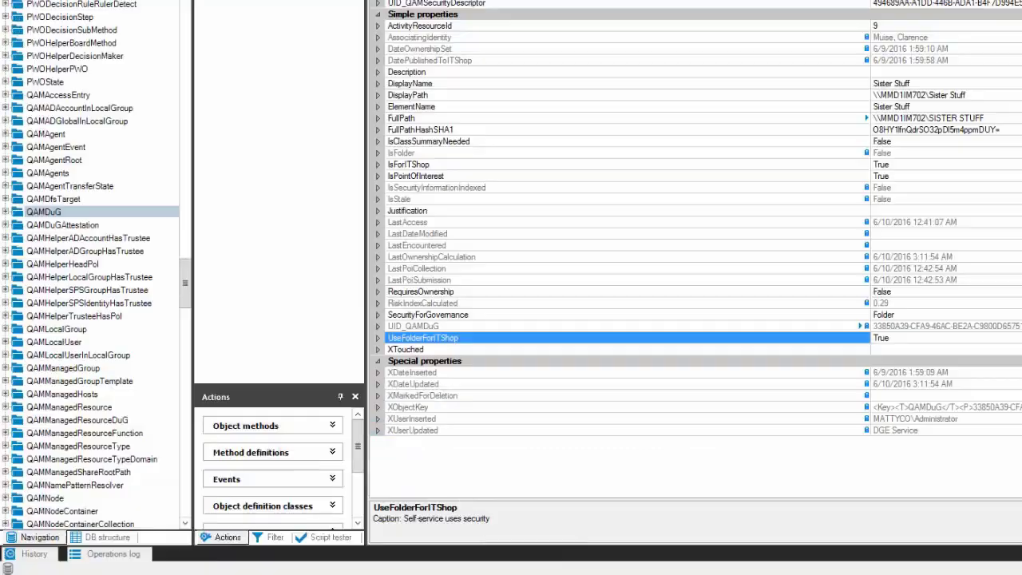